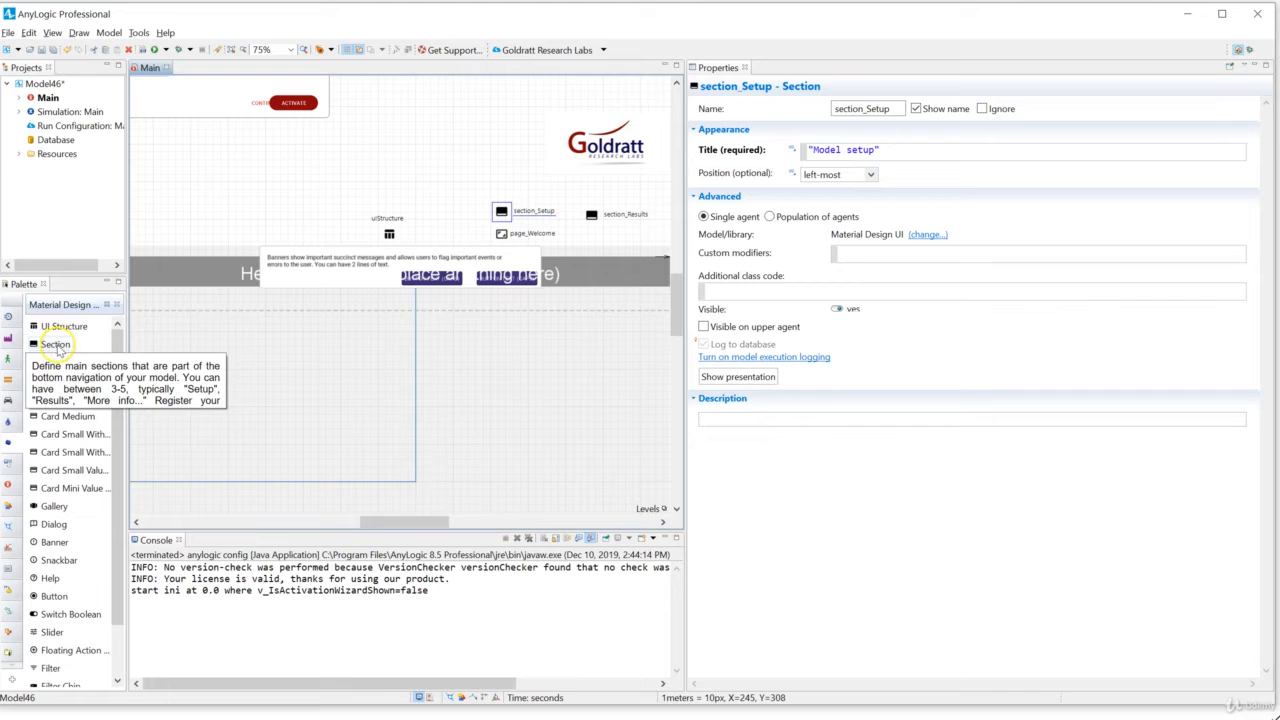
- Examine the settings of section_Setup and page_Welcome, including the page's presentation and the section it belongs to
left_click(115, 343)
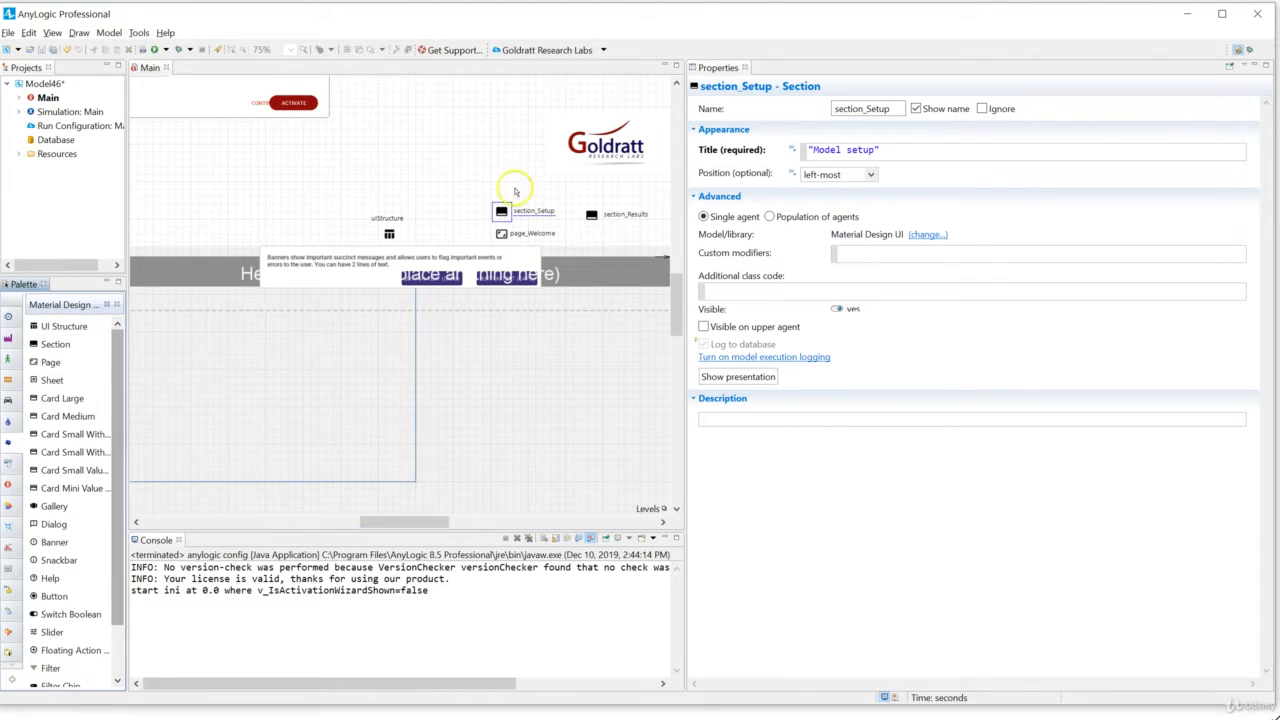
left_click(468, 210)
left_click_drag(468, 210, 438, 231)
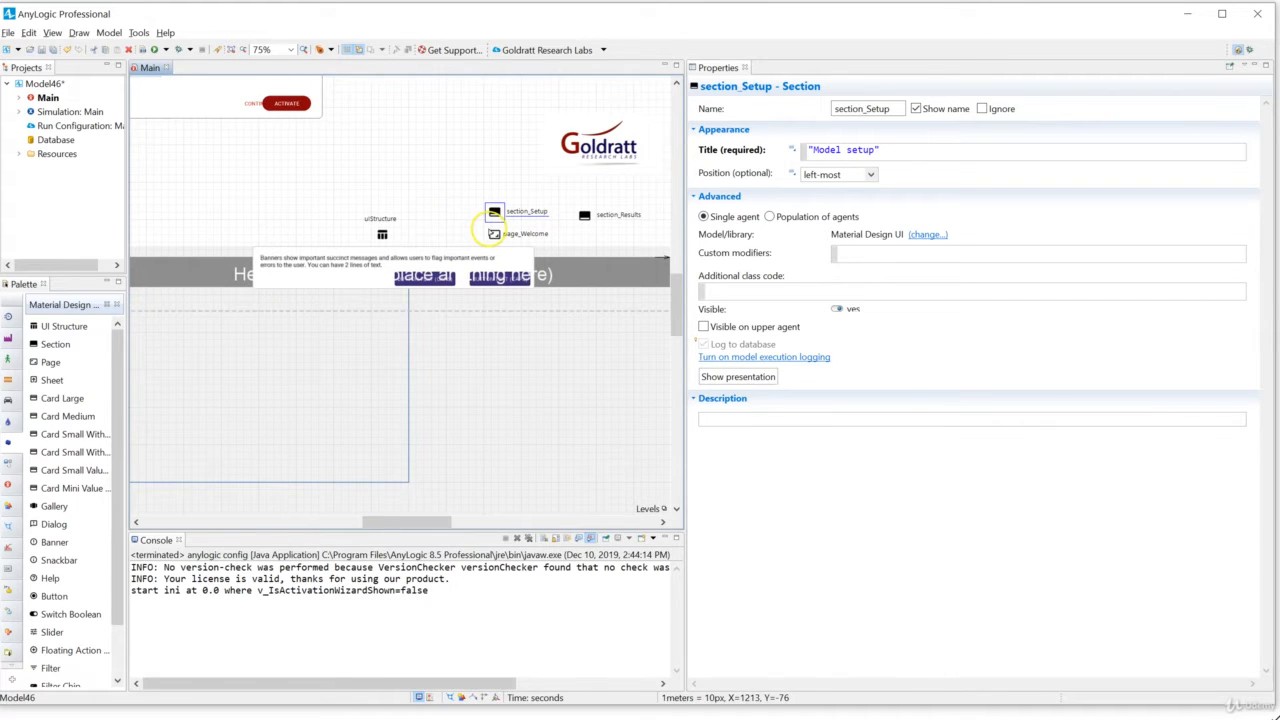
left_click(494, 234)
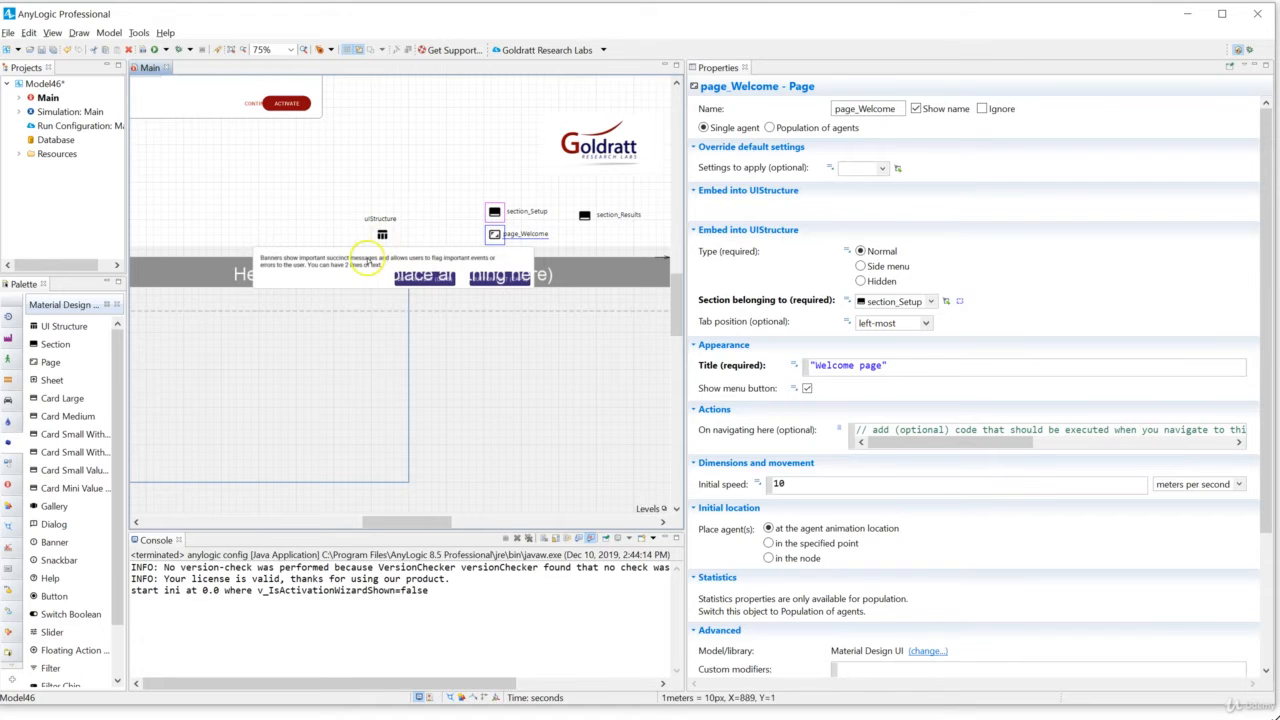
left_click_drag(442, 262, 472, 248)
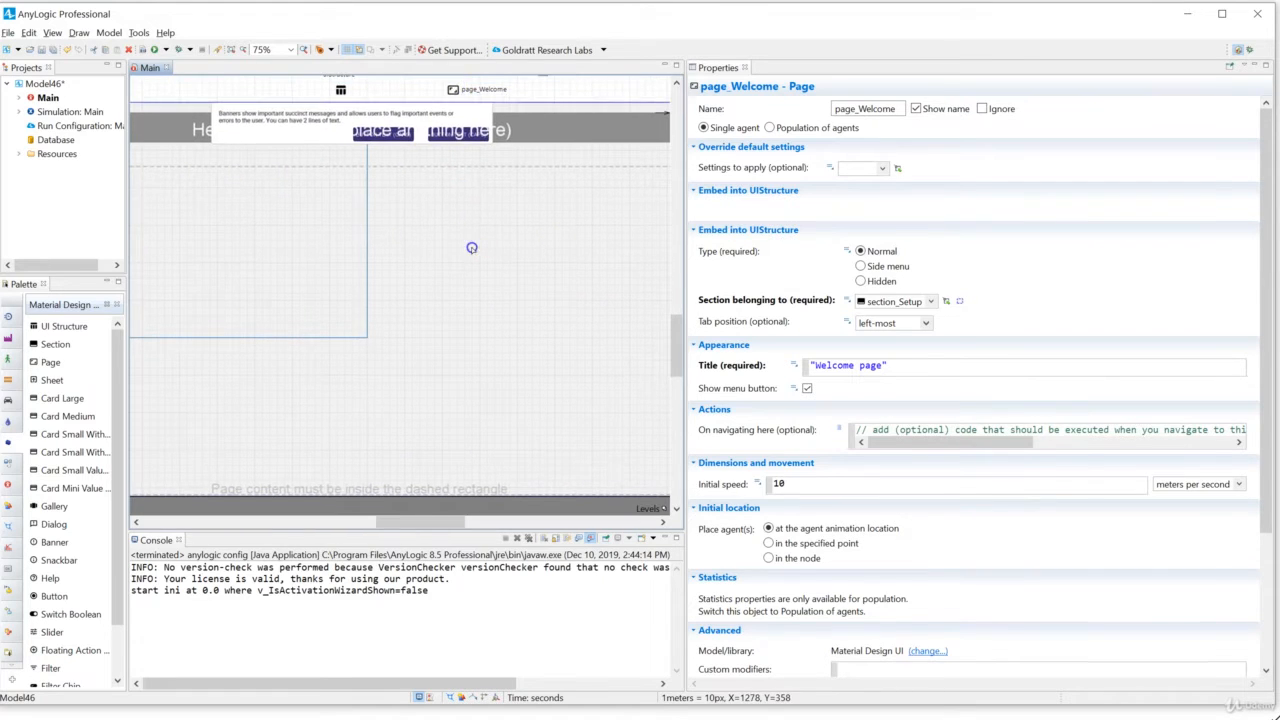
left_click(155, 235)
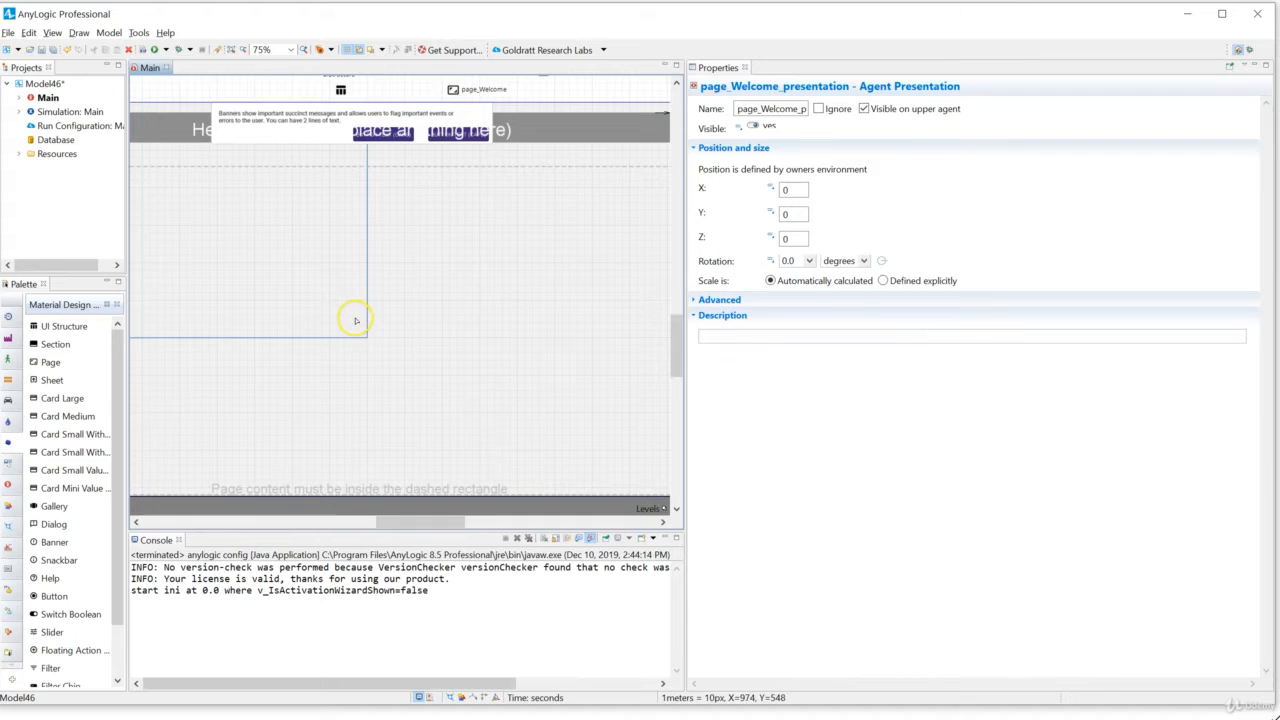
key("alt+Tab")
left_click_drag(489, 241, 464, 240)
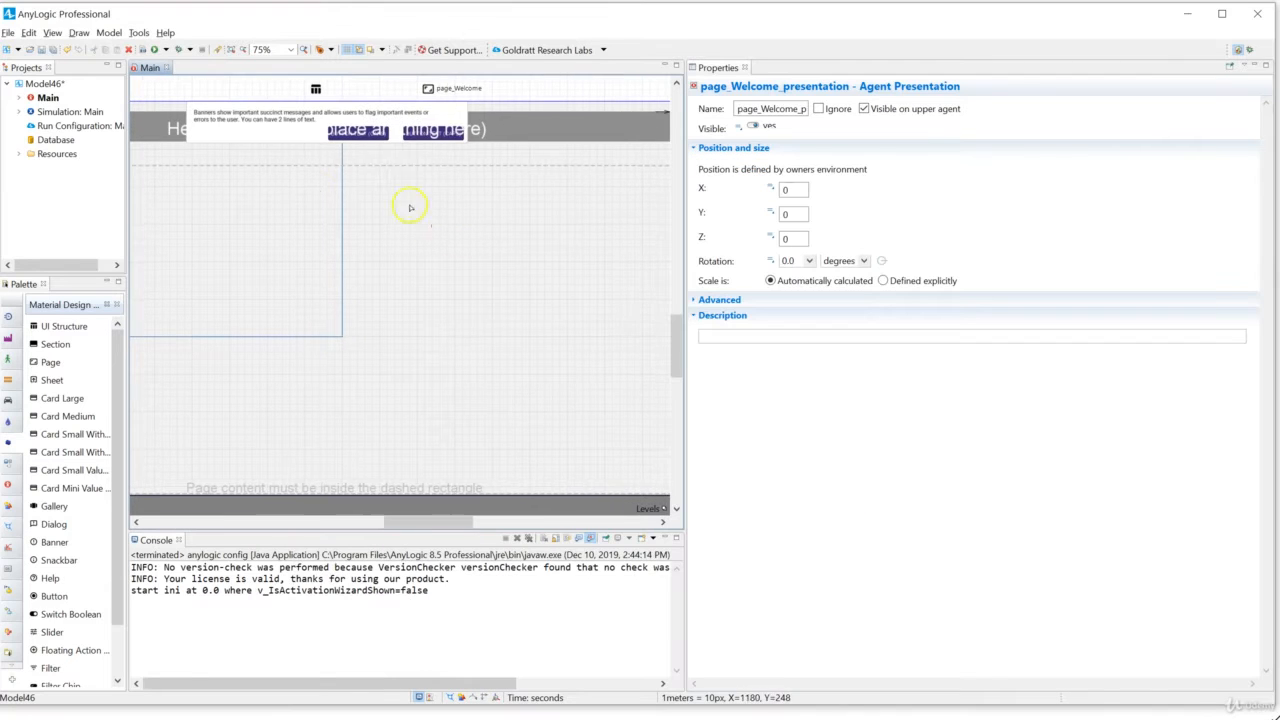
scroll(365, 280, "up", 5)
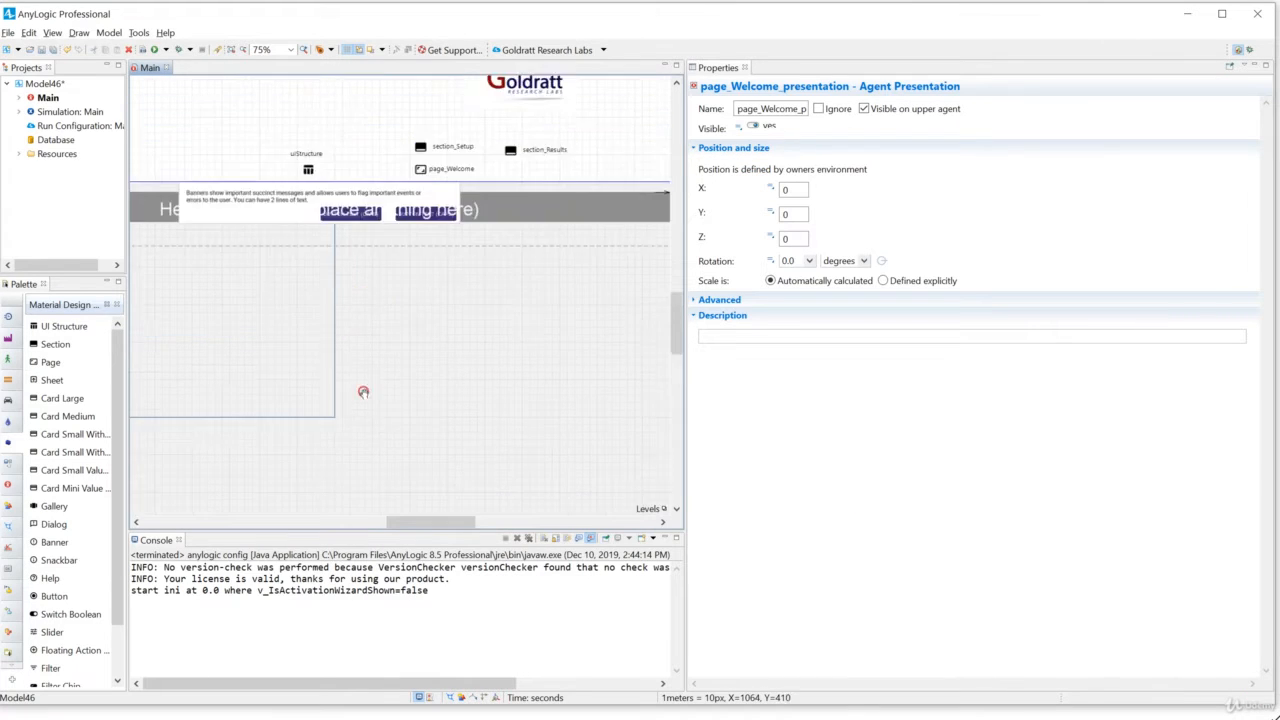
left_click(428, 246)
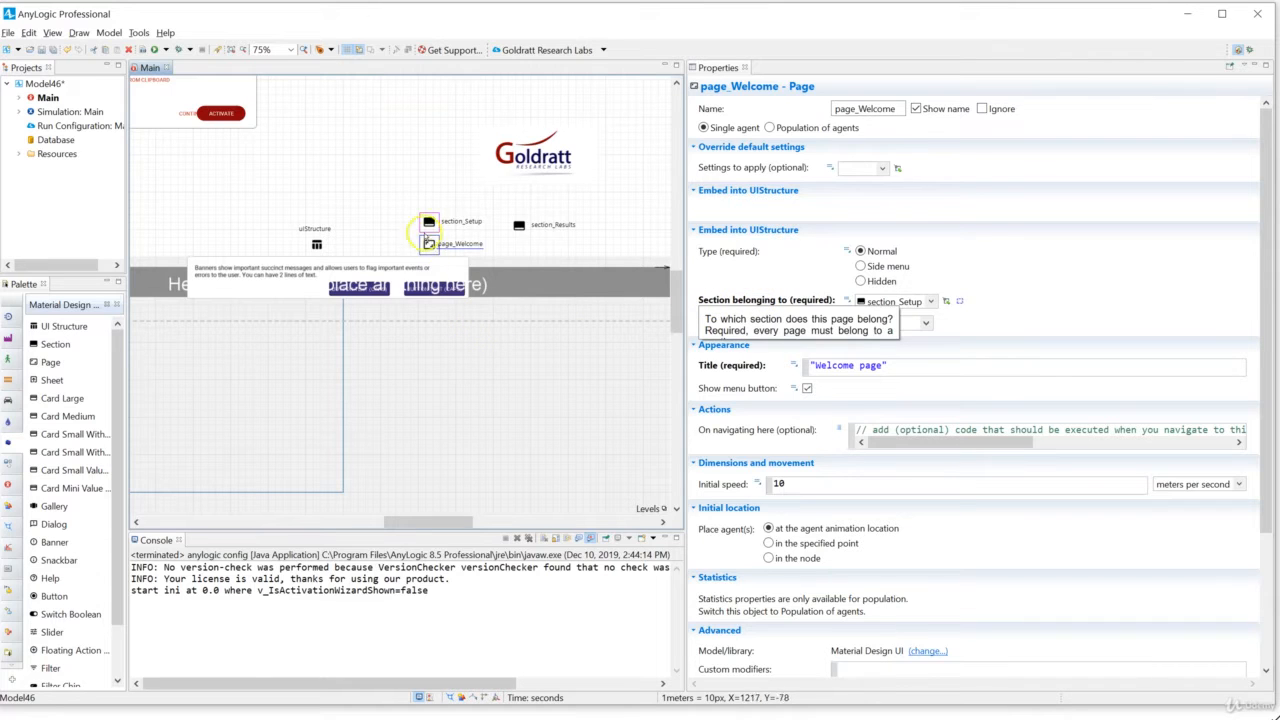
left_click(428, 219)
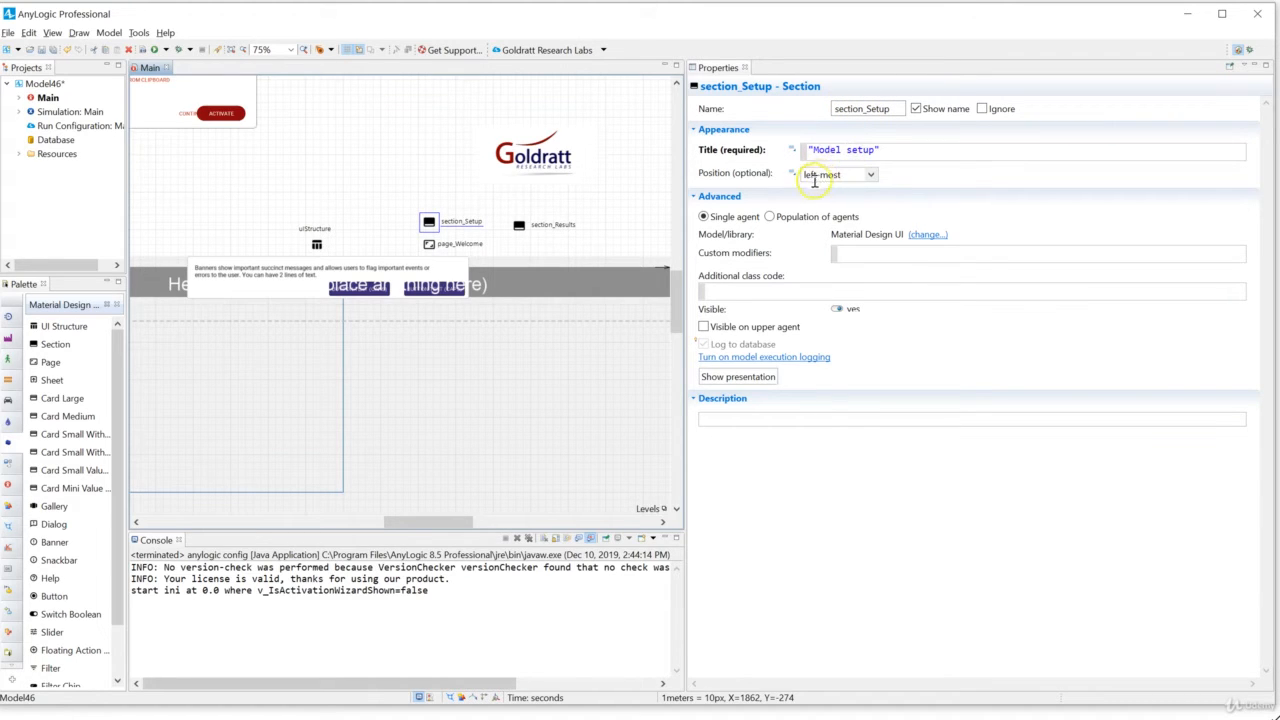
left_click(429, 246)
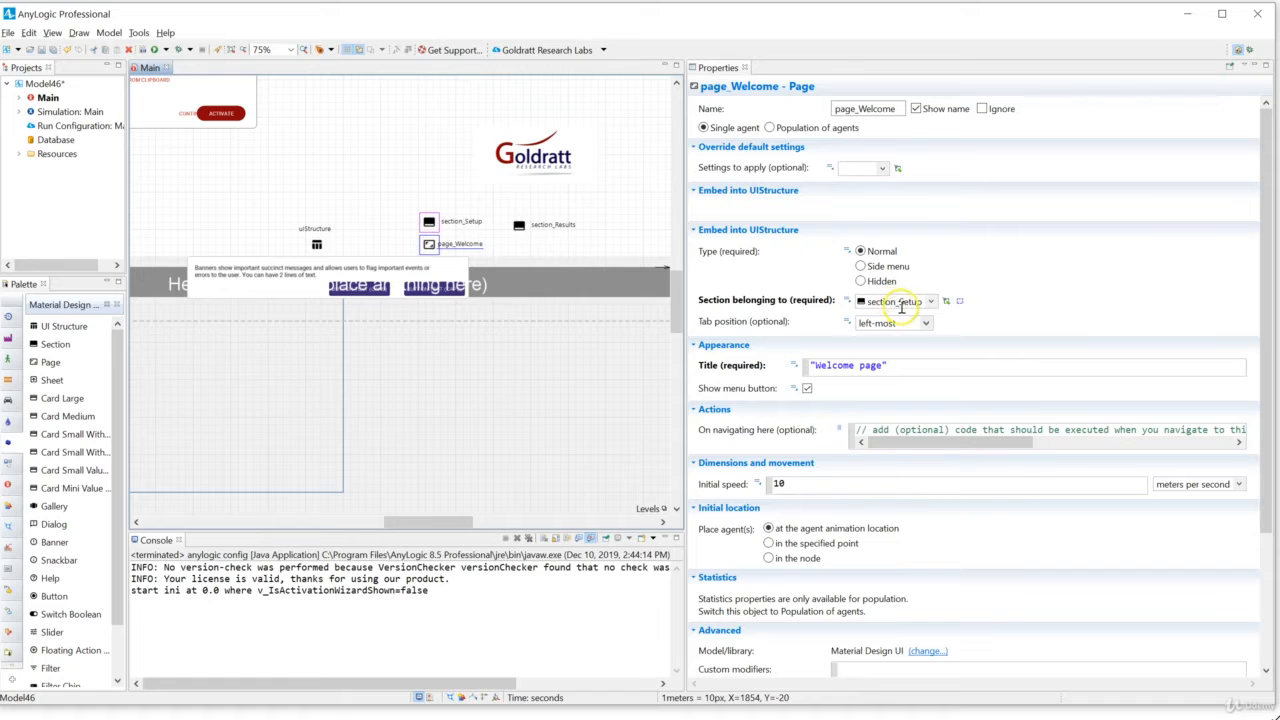
- Run the model and check how the Model setup section and its Welcome page tab behave in the browser
key("F5")
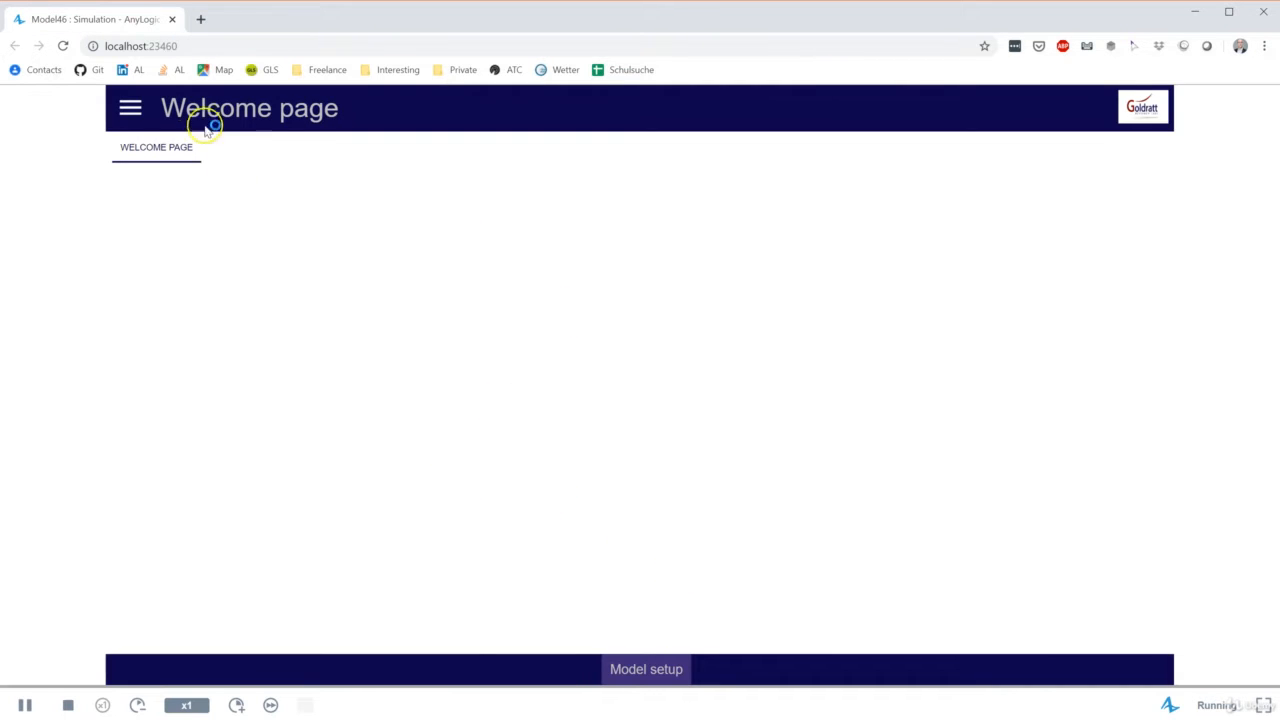
left_click(643, 669)
left_click(617, 669)
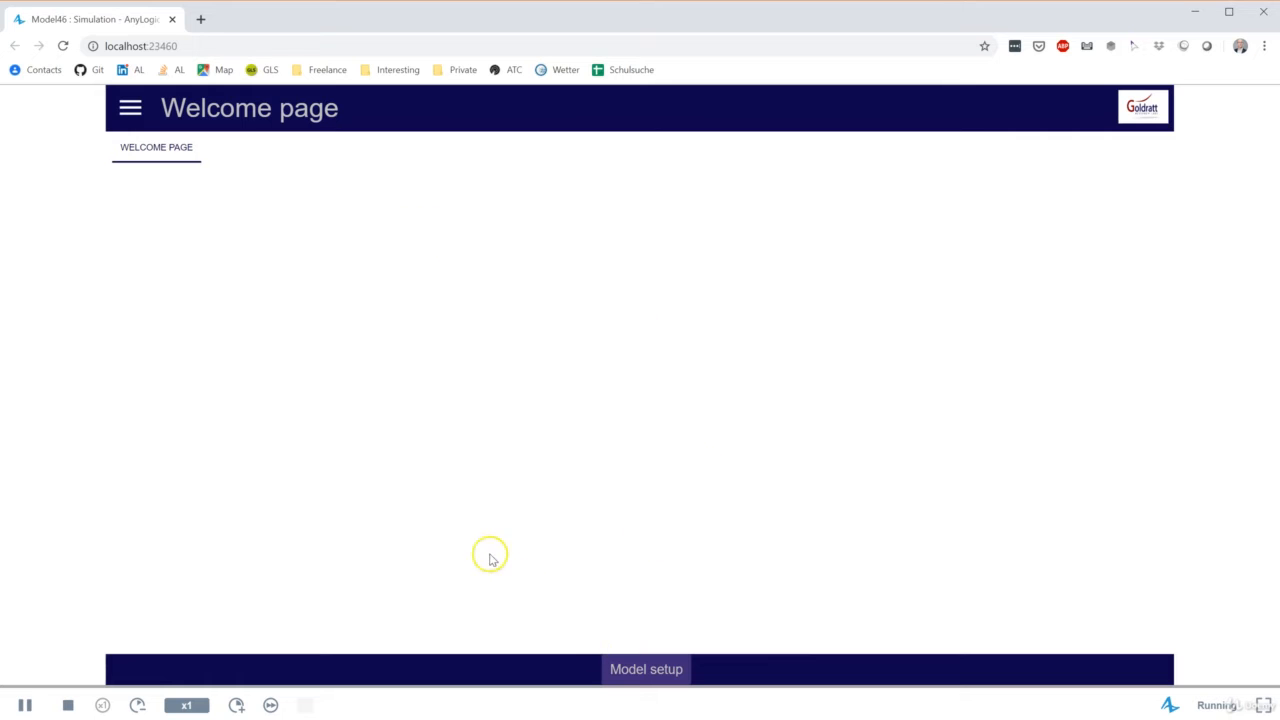
left_click(640, 672)
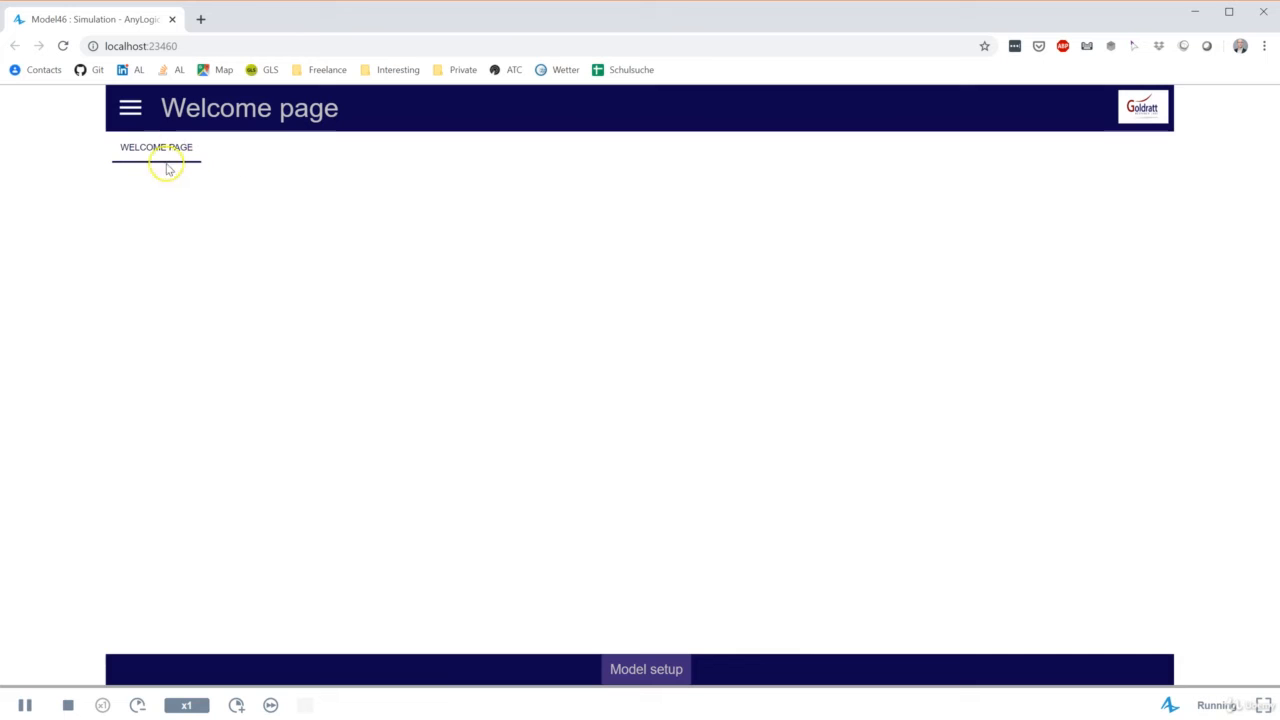
- Back in AnyLogic, add a page named page_Results below section_Results, titled "my results" and assigned to that section
key("alt+Tab")
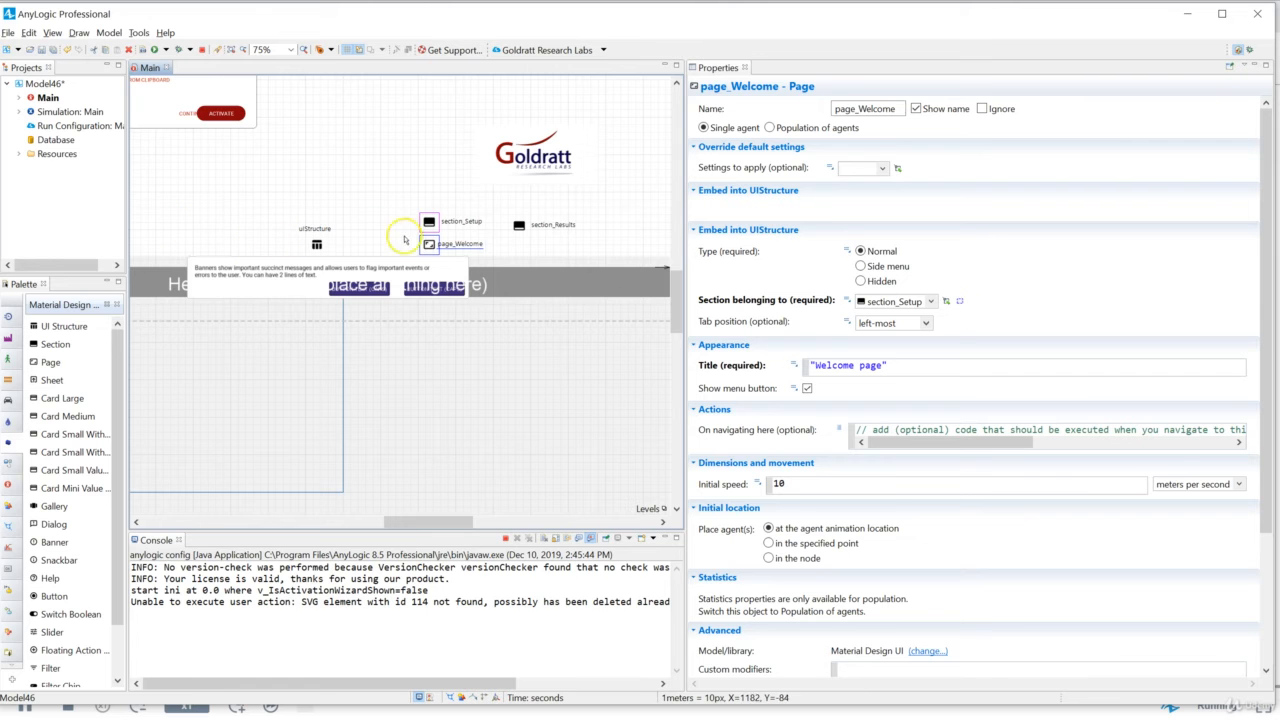
left_click(521, 226)
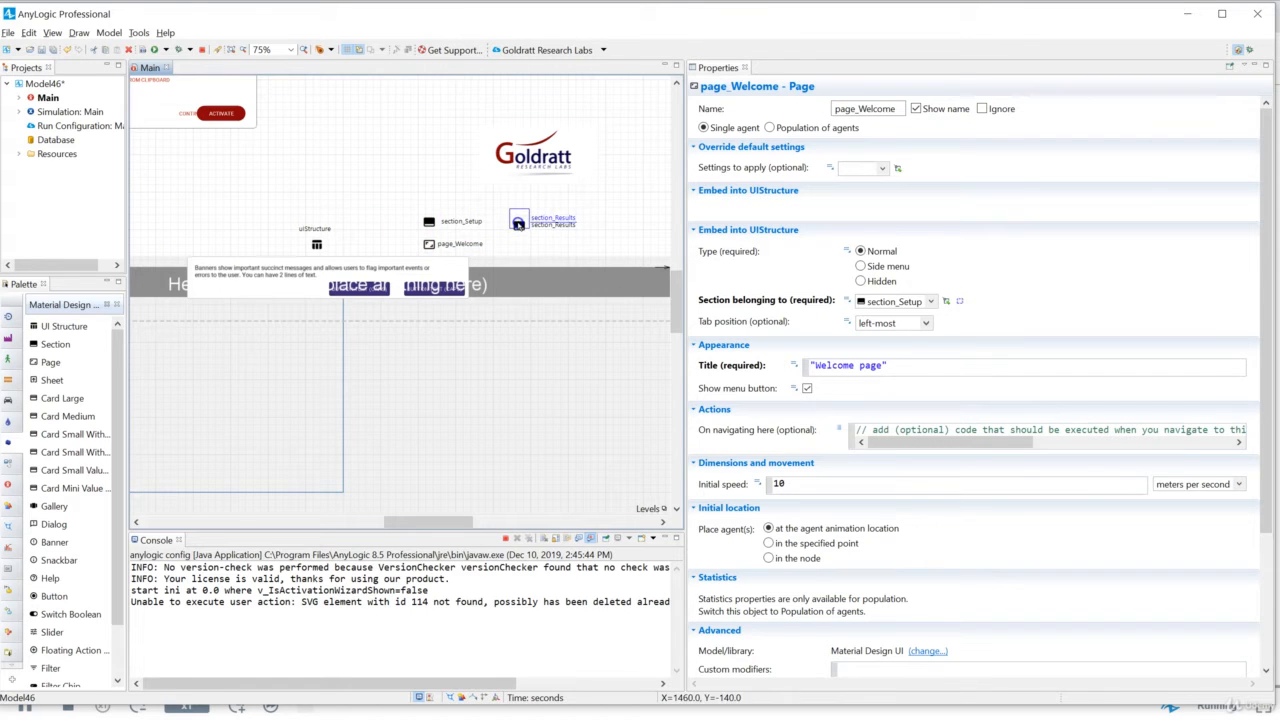
left_click(420, 223)
left_click(428, 223)
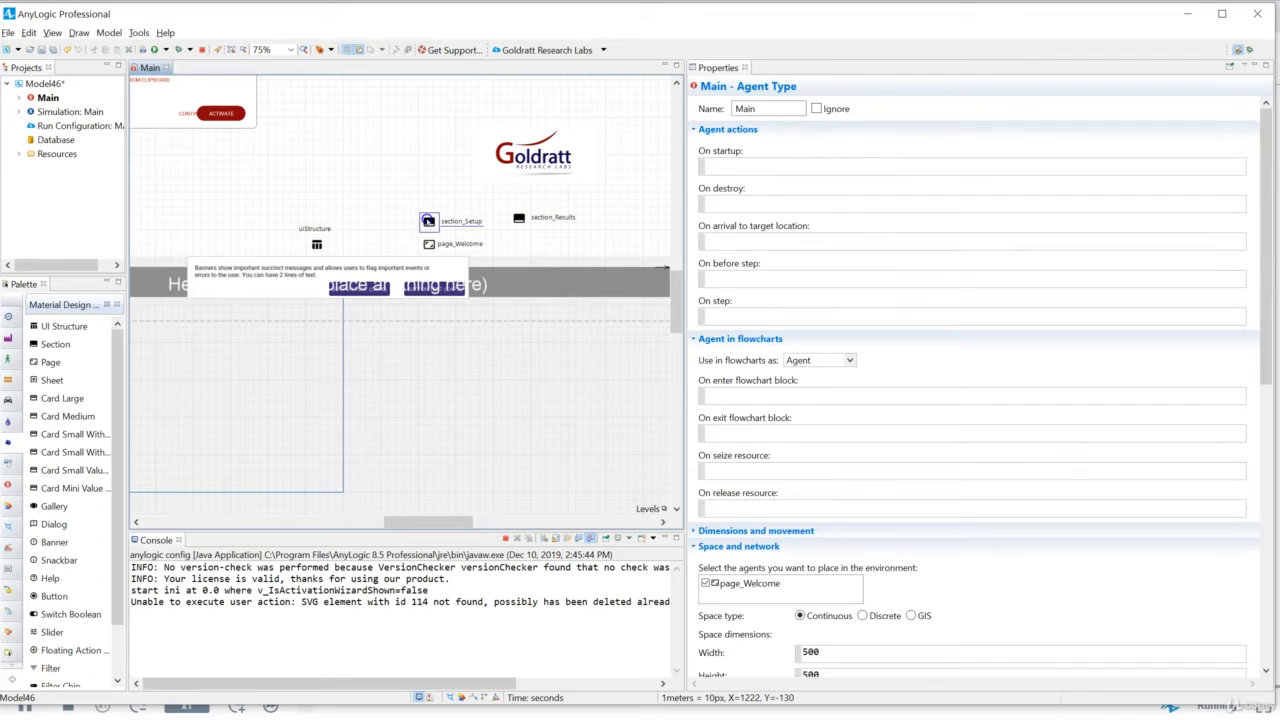
left_click(516, 222)
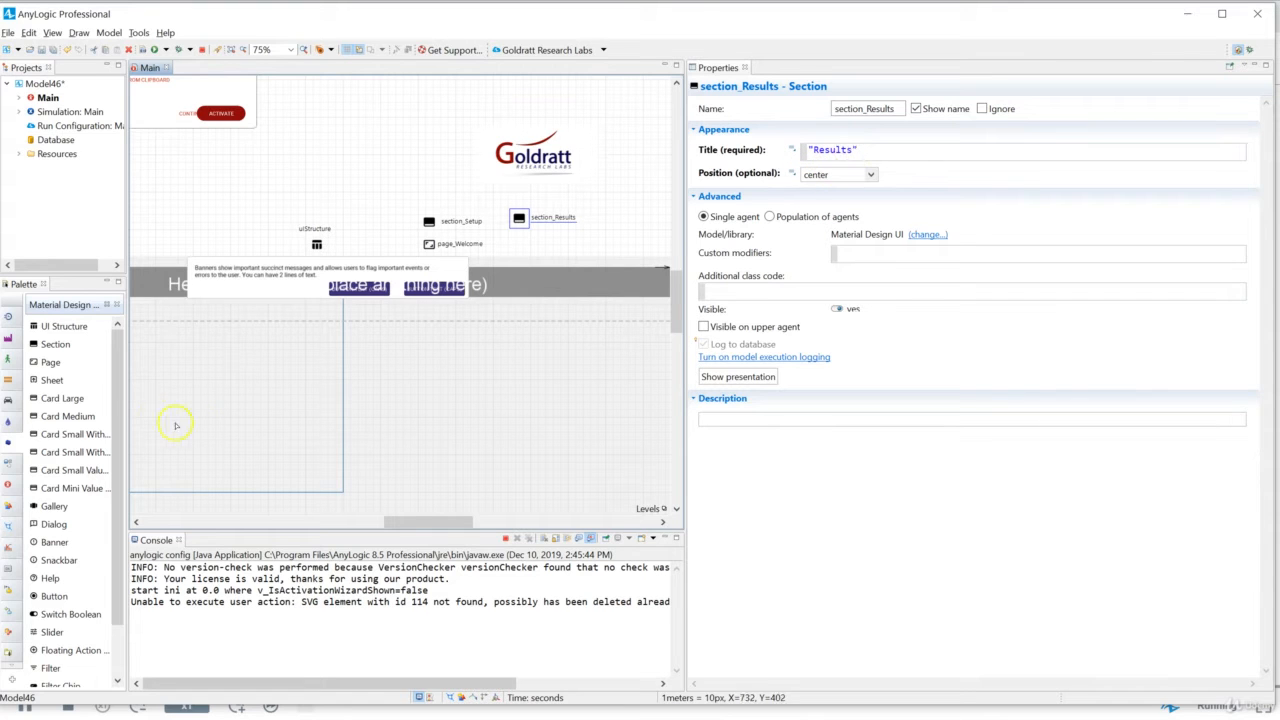
left_click_drag(49, 365, 519, 248)
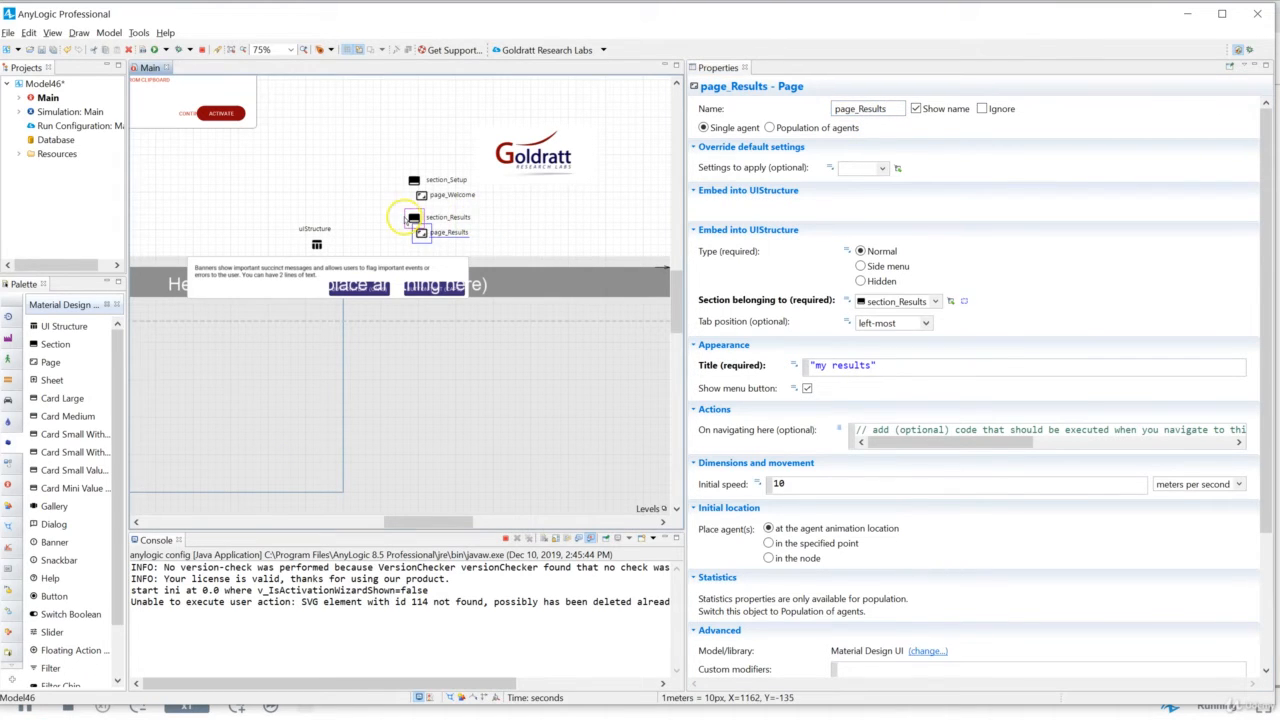
- Place the presentation of page_Results beside the welcome page's presentation, at about X 2720, Y 40
left_click(410, 218)
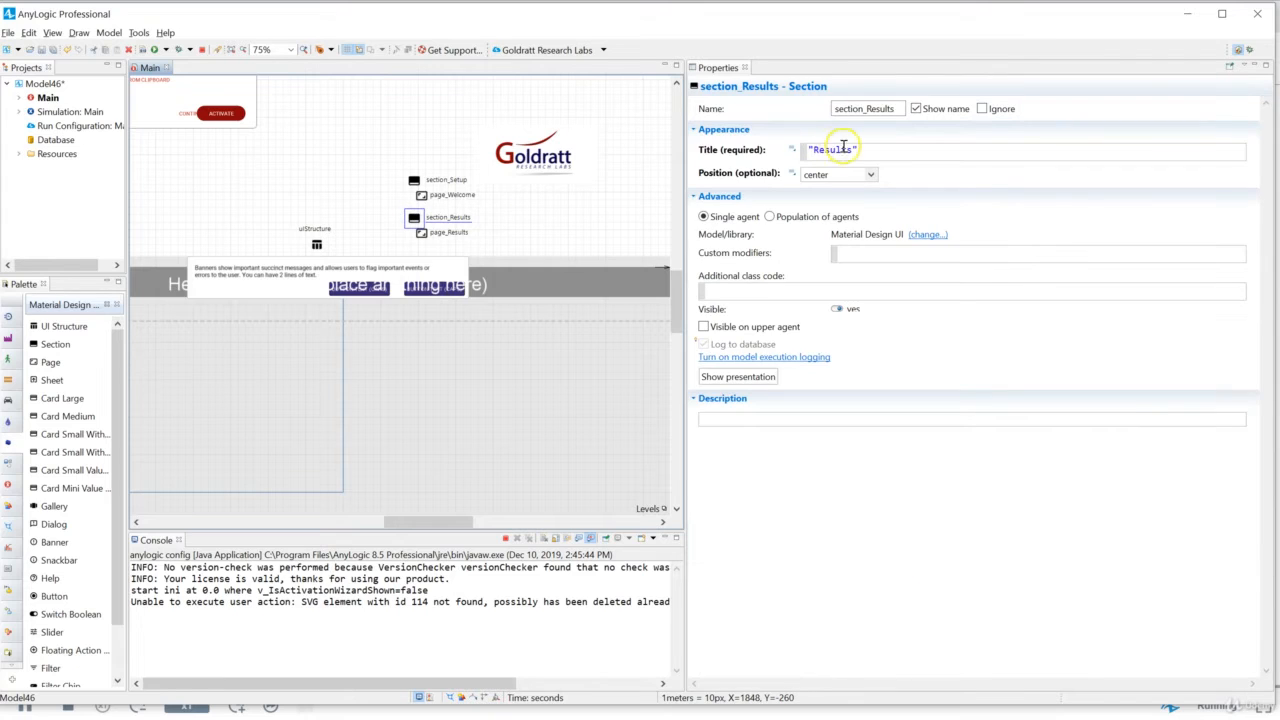
left_click(421, 233)
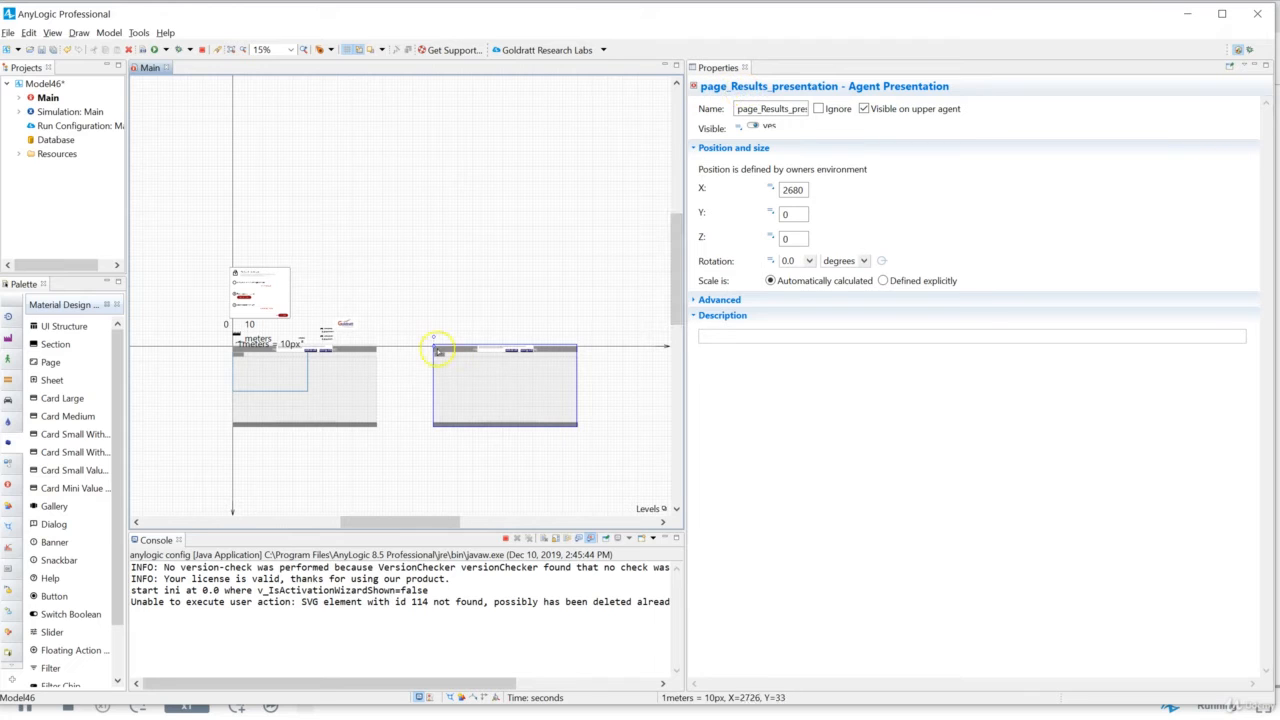
mouse_move(466, 374)
left_mouse_down()
mouse_move(264, 380)
mouse_move(471, 374)
left_mouse_up()
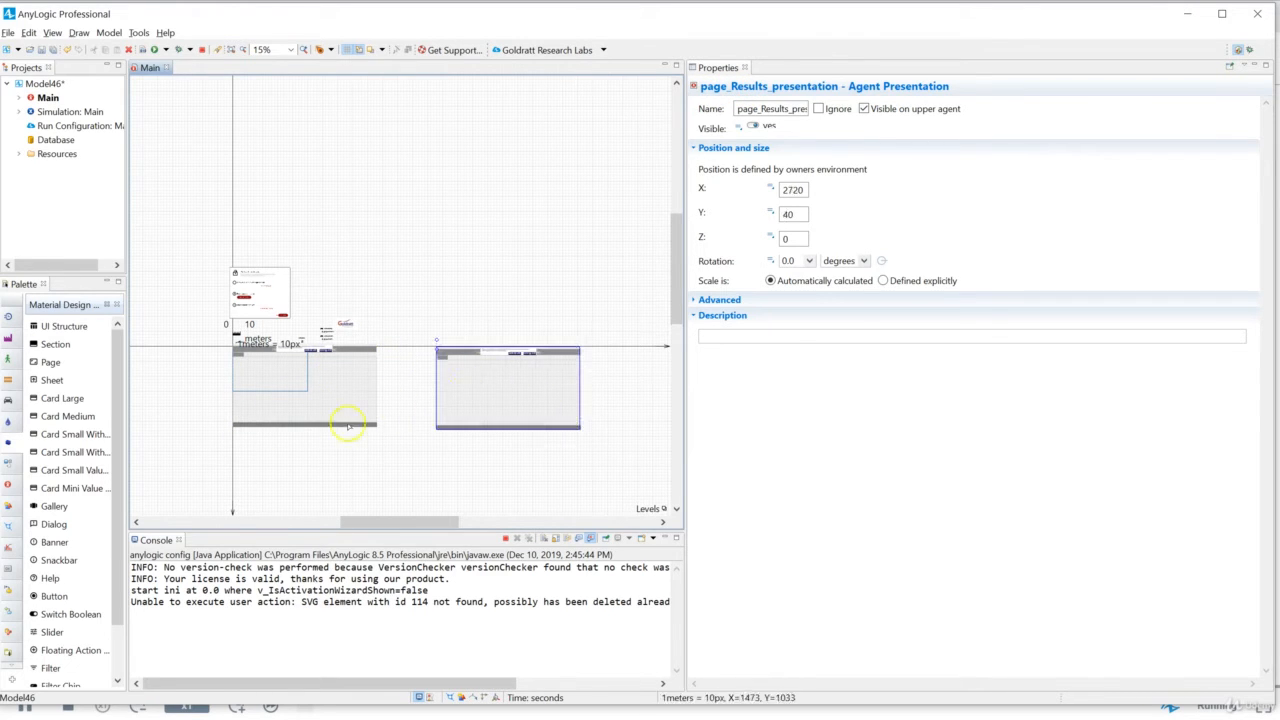
- Run the model again and open the Model setup and Results sections to compare their page tabs
left_click(155, 50)
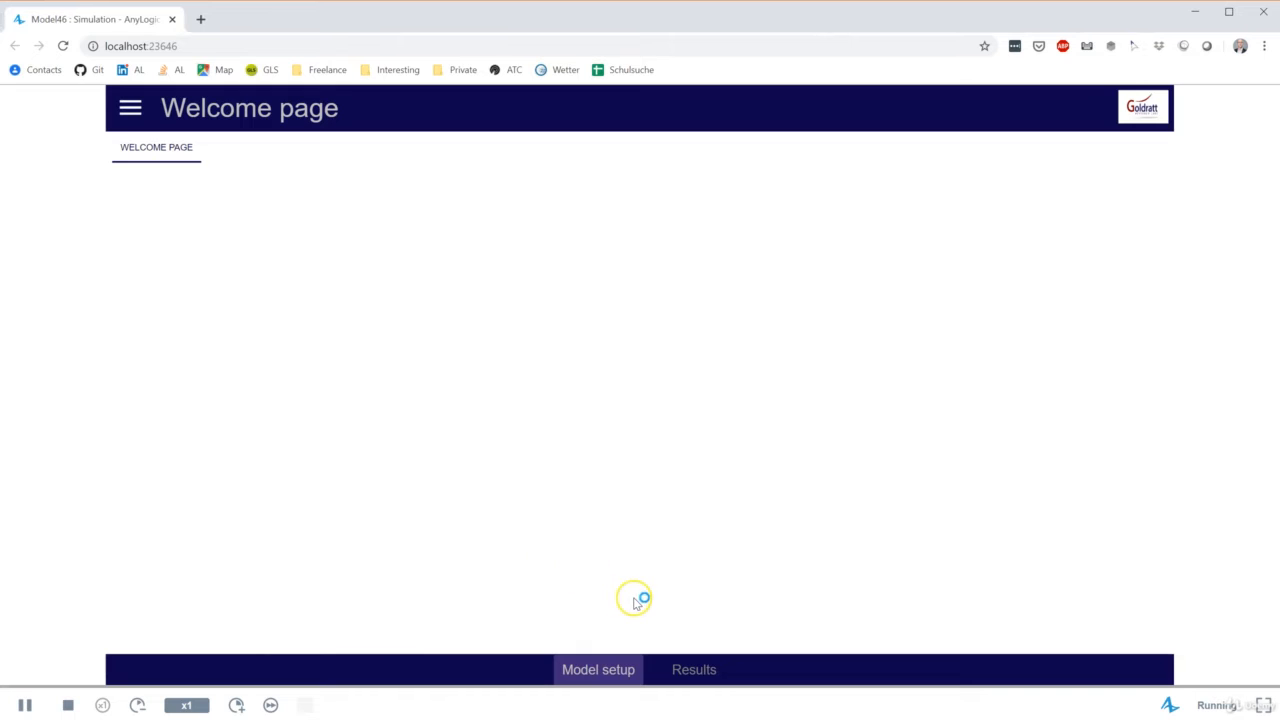
left_click(594, 678)
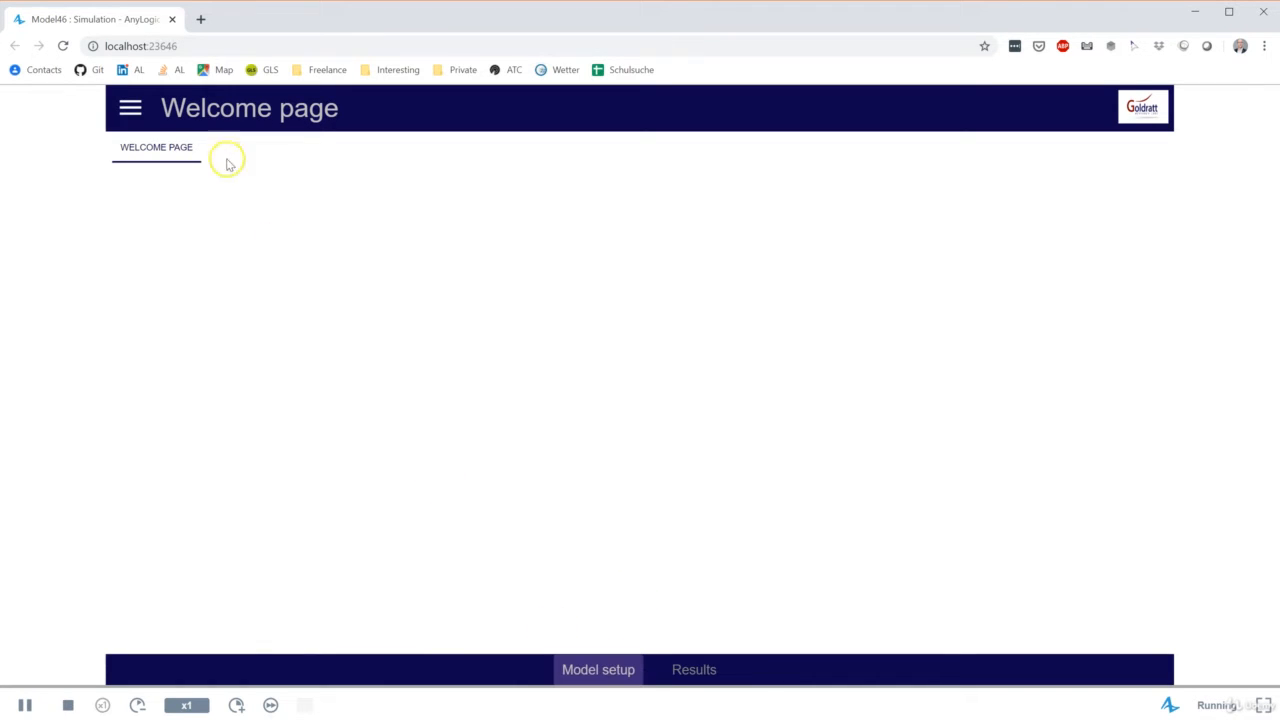
left_click(704, 673)
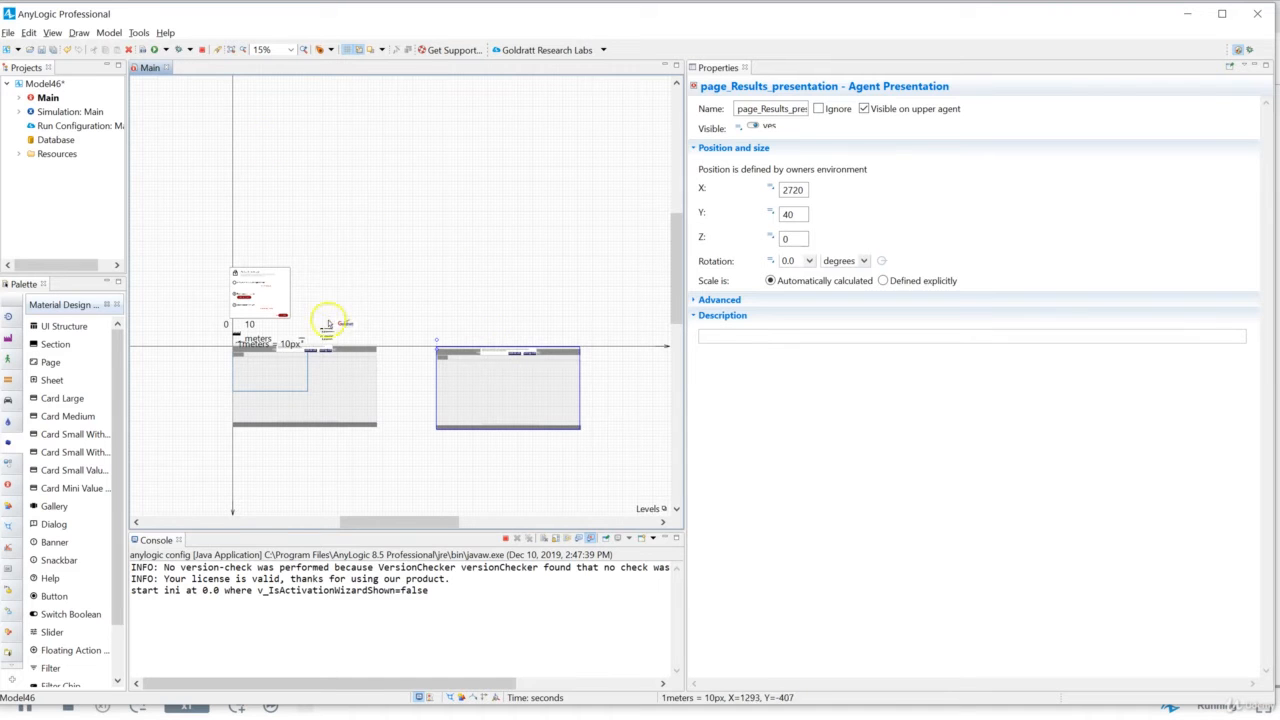
- Back in AnyLogic, duplicate page_Results directly below the original and set the copy's title to "my further results"
scroll(328, 336, "up", 4)
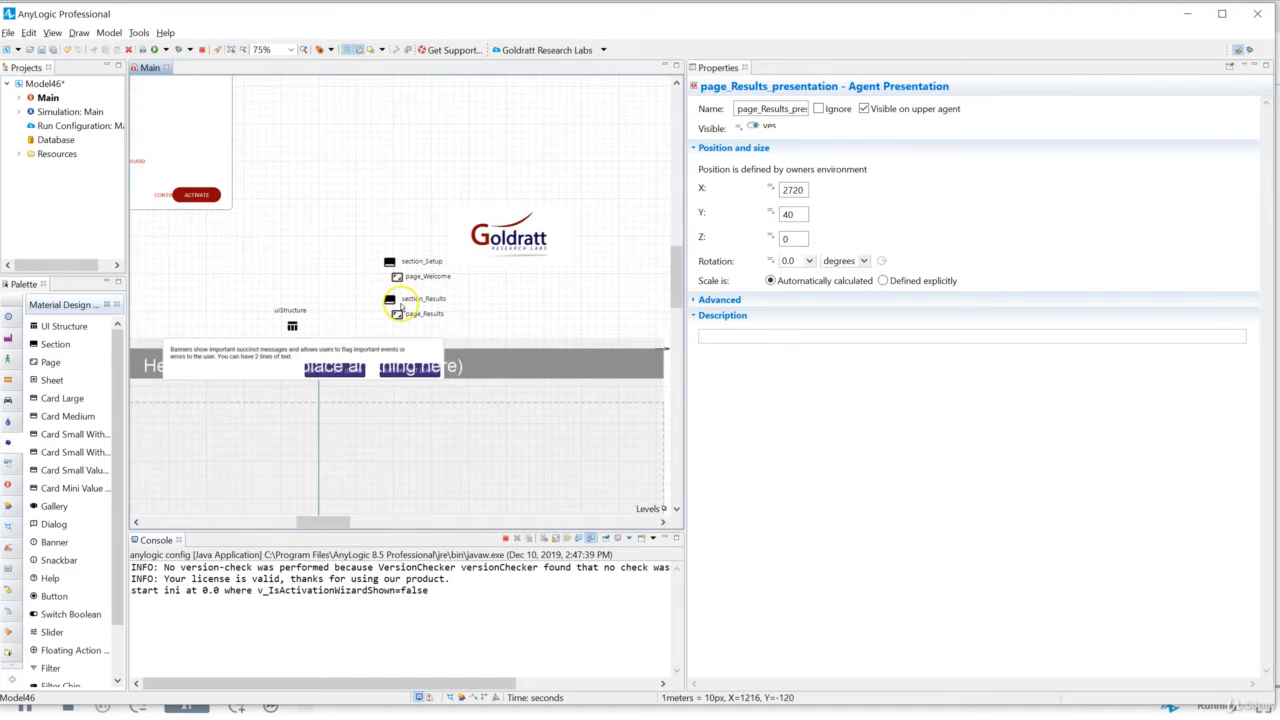
left_click(400, 322)
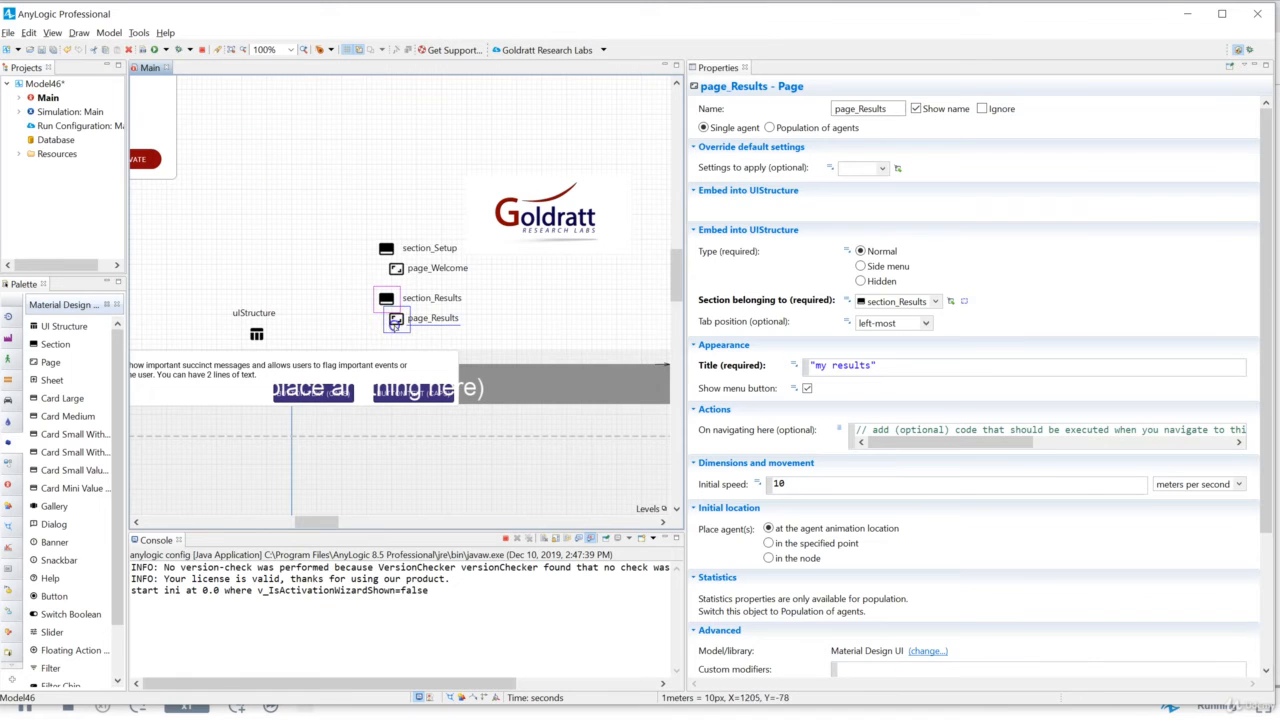
left_click_drag(394, 325, 397, 340)
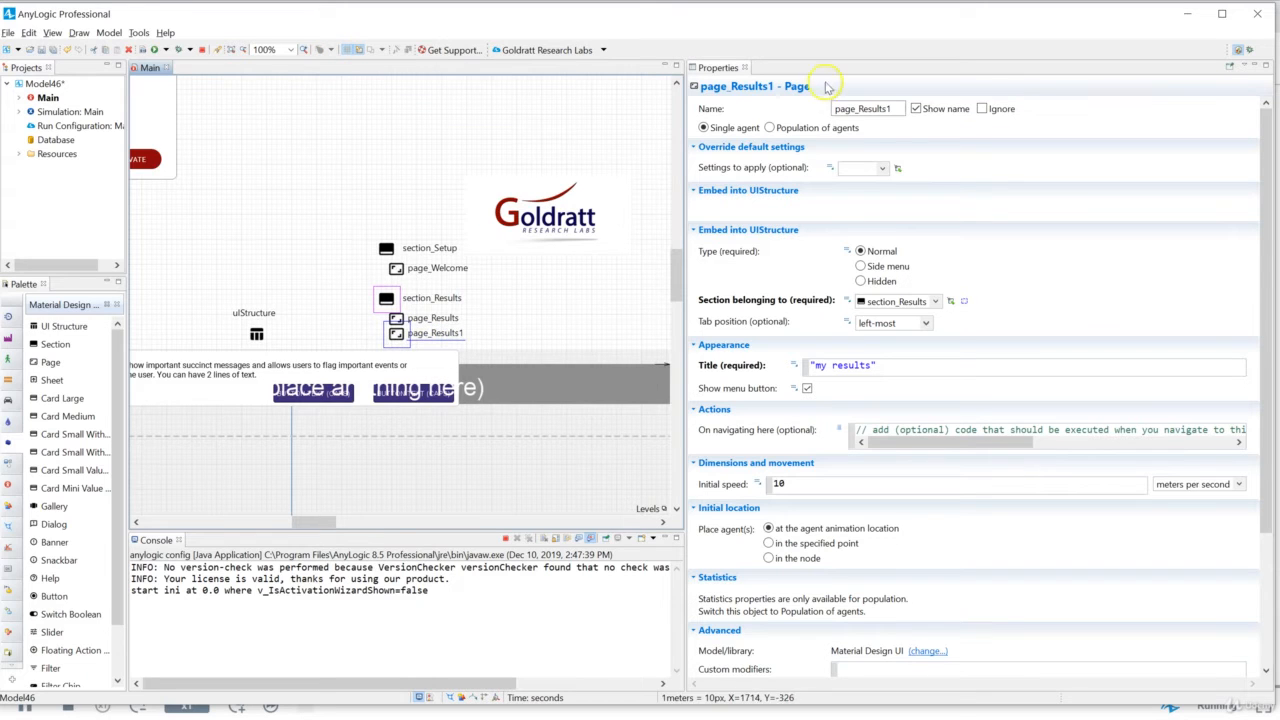
left_click(888, 108)
key("BackSpace")
left_click(888, 109)
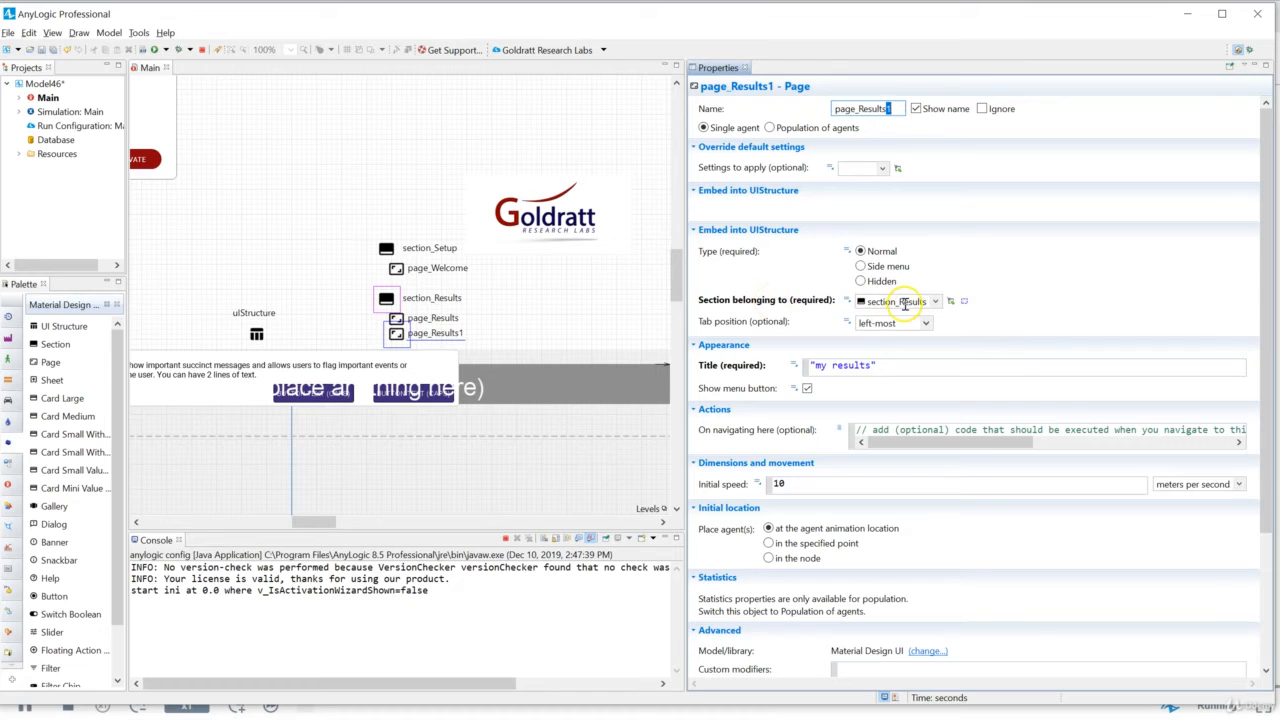
left_click(830, 365)
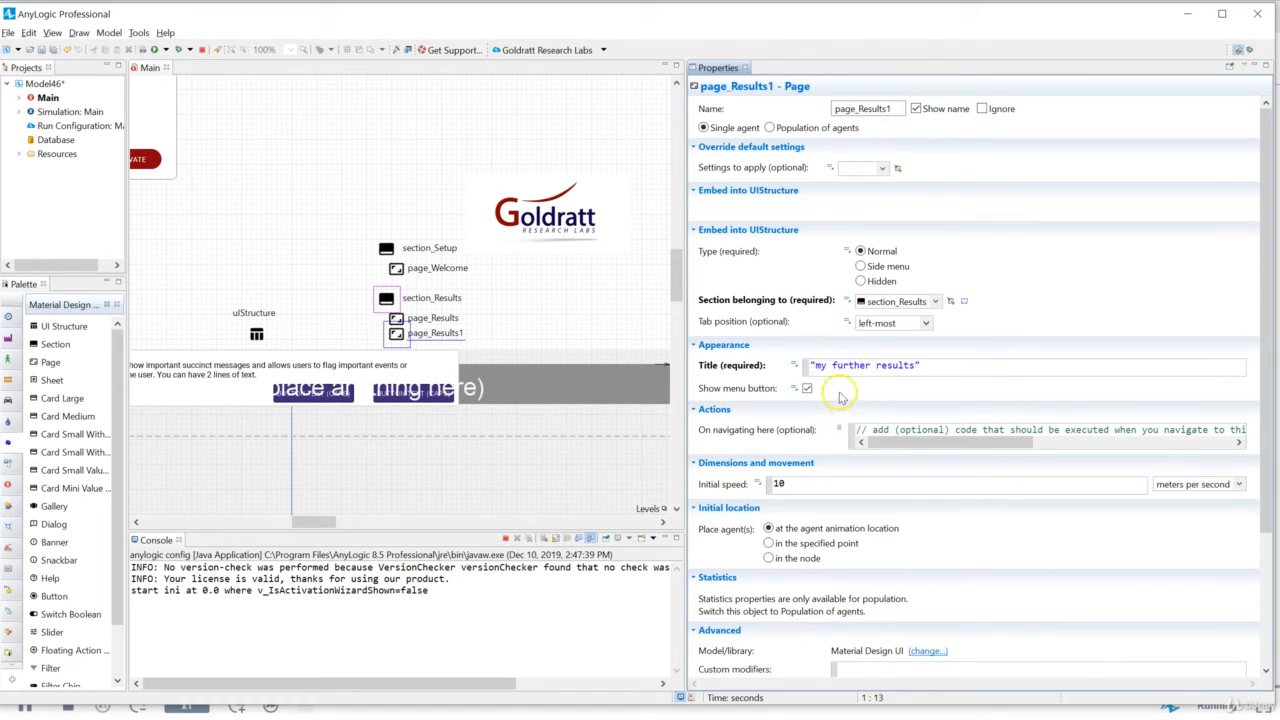
- Run the model, open the Results section and switch to its "my further results" page
key("F5")
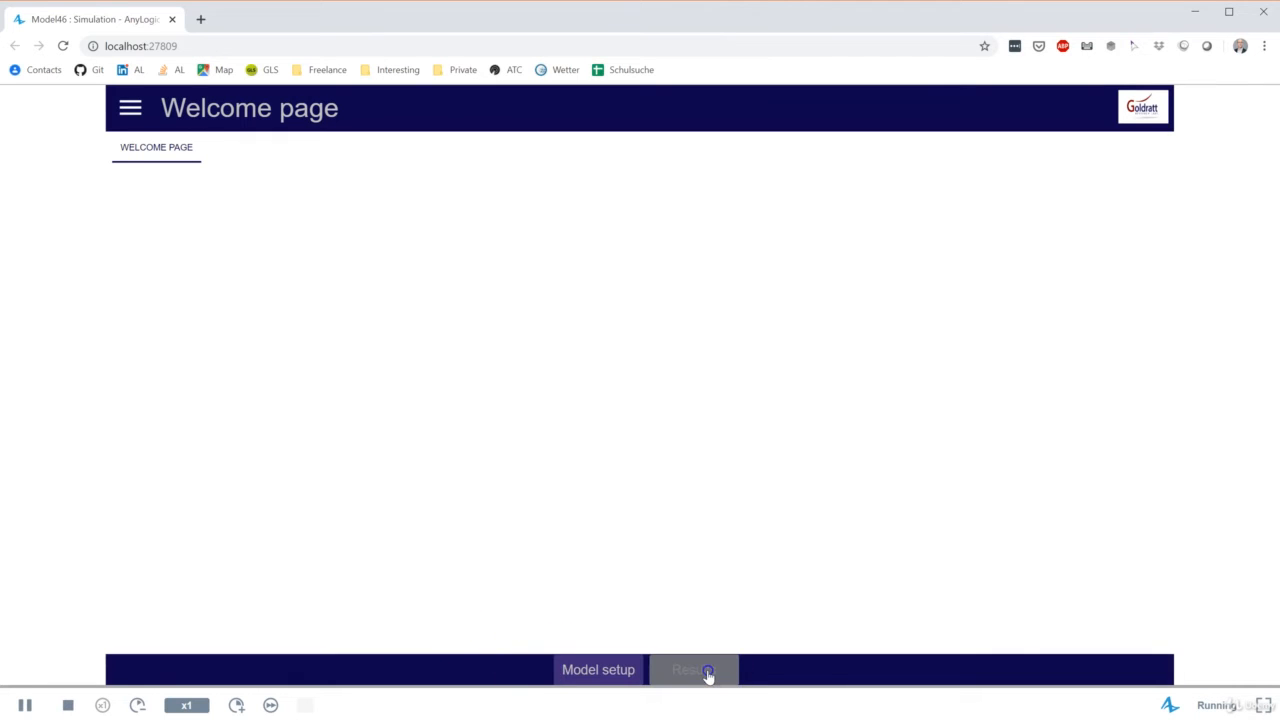
left_click(707, 676)
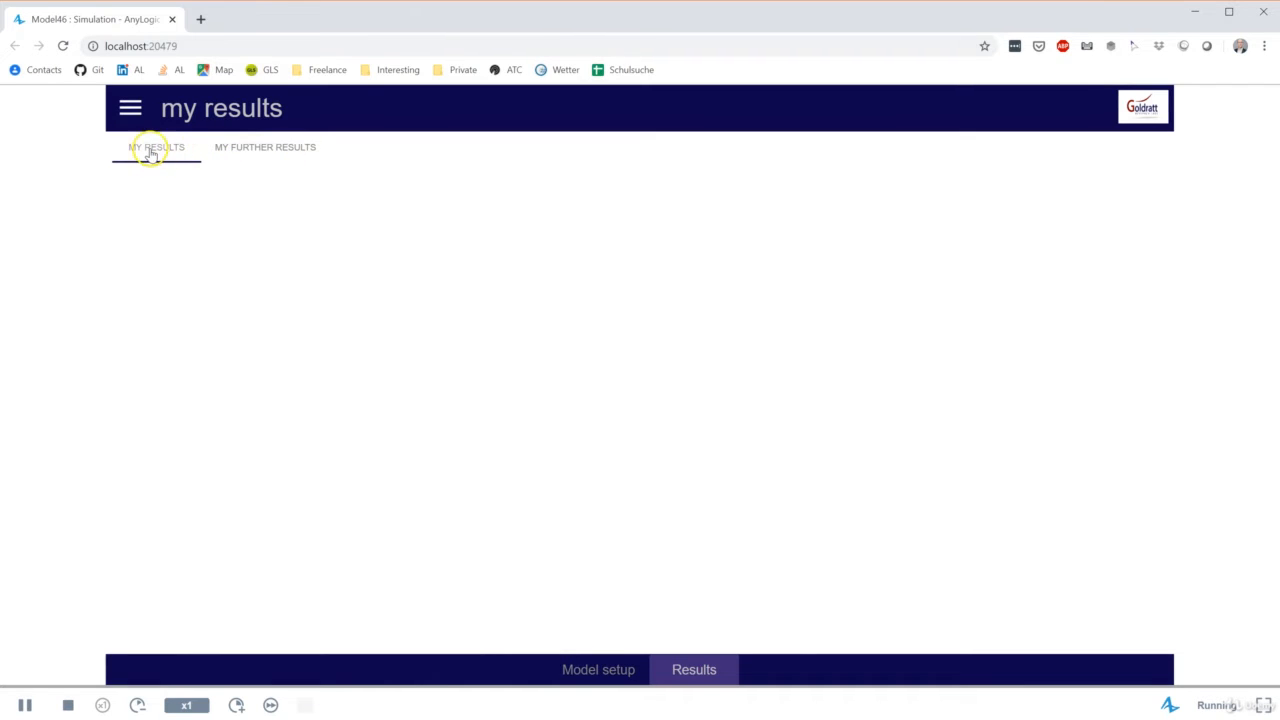
left_click(265, 152)
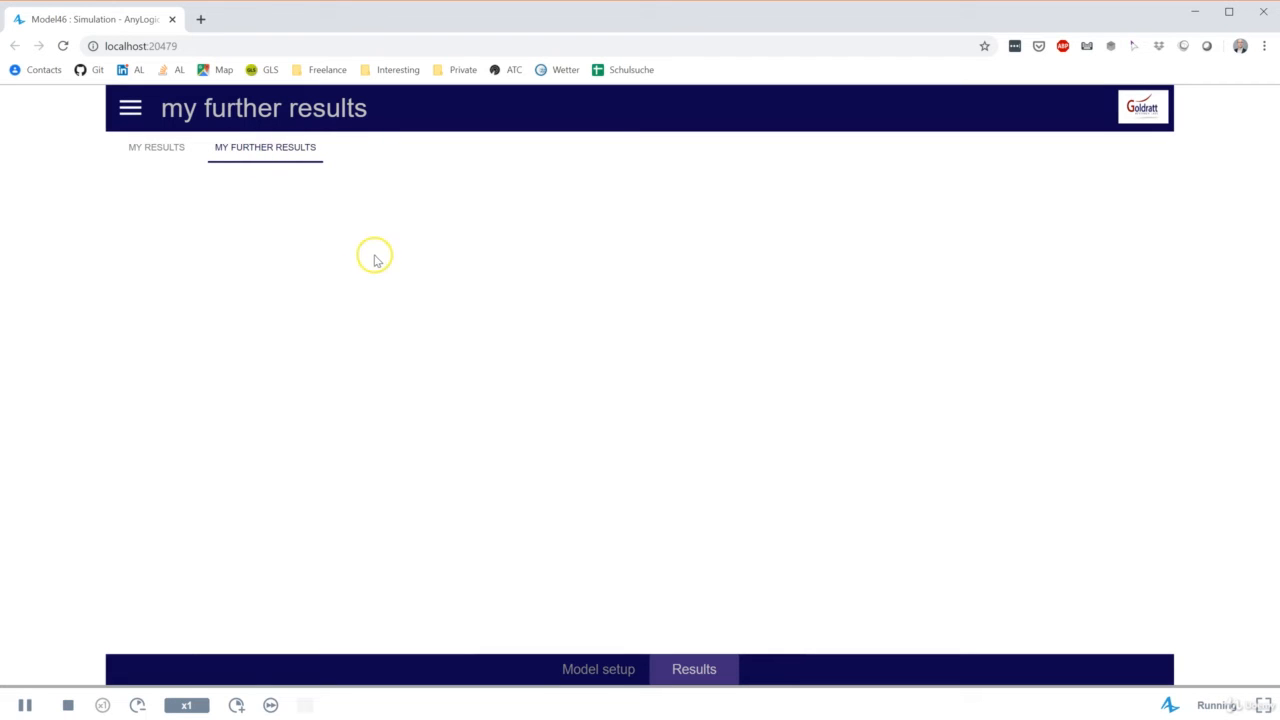
- Back in AnyLogic, look over the properties of the page_Results1 page belonging to the Results section
key("alt+Tab")
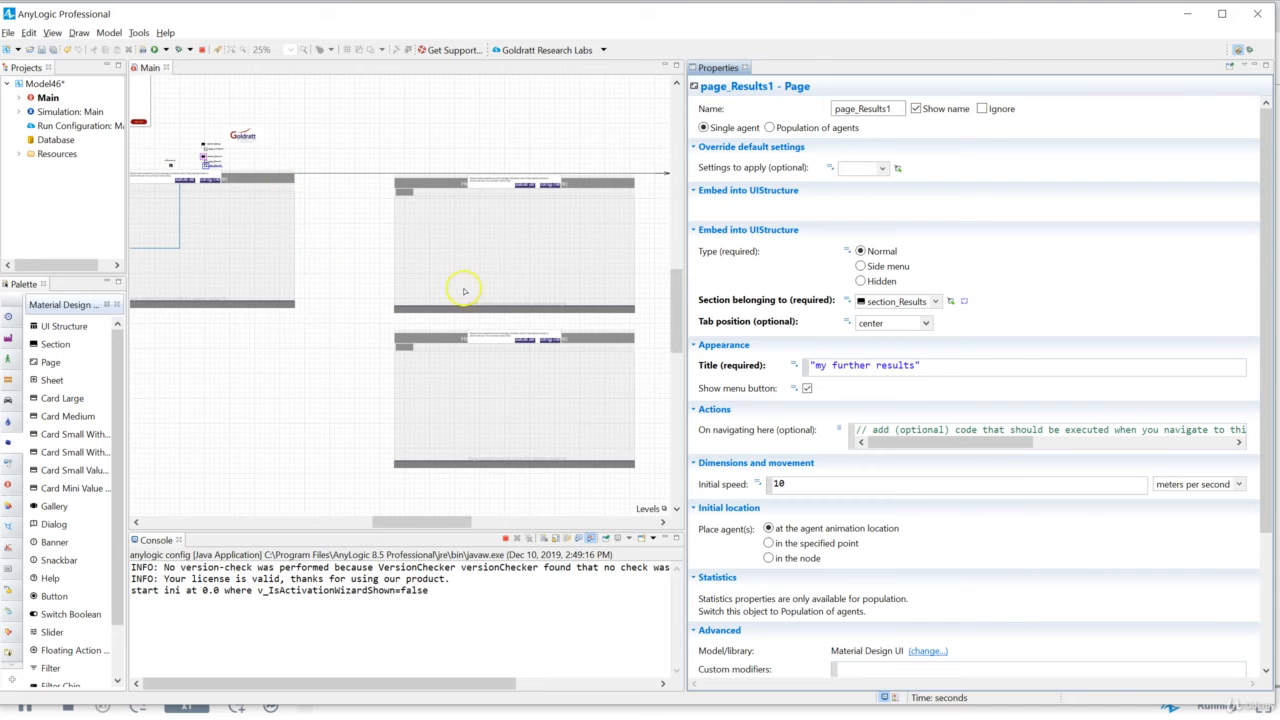
left_click_drag(276, 287, 264, 245)
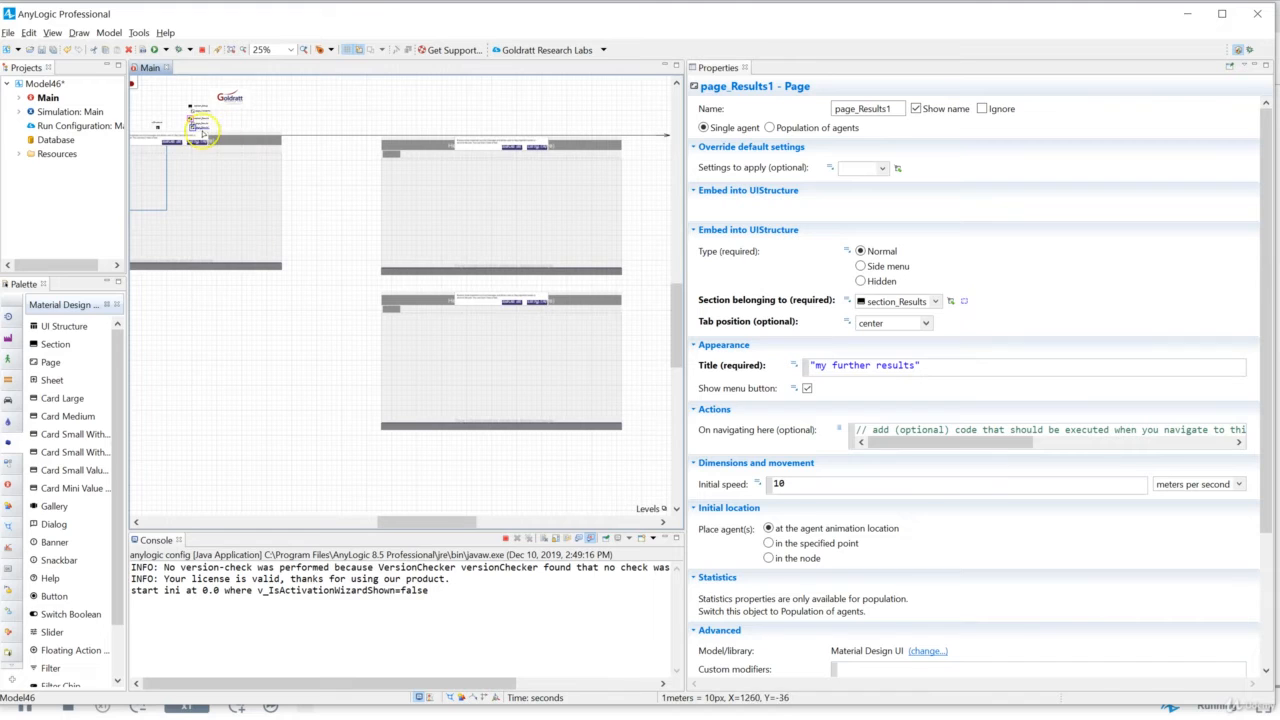
scroll(195, 127, "up", 2)
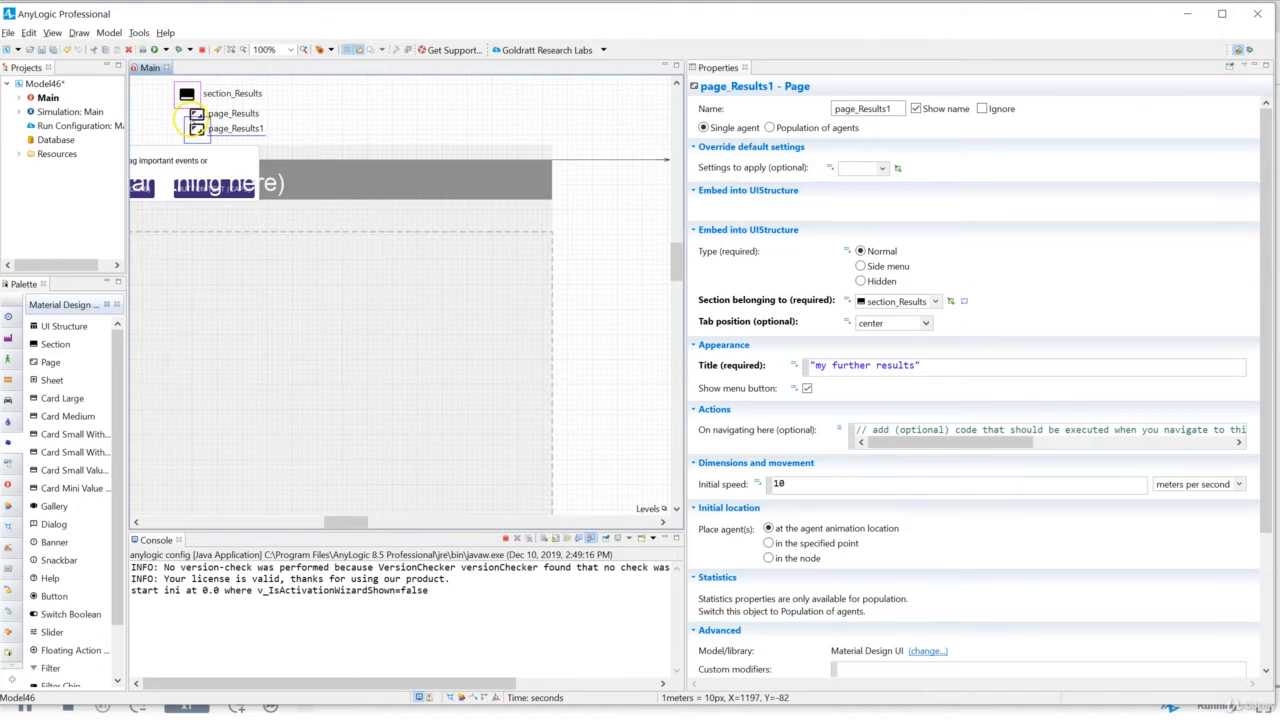
left_click(196, 114)
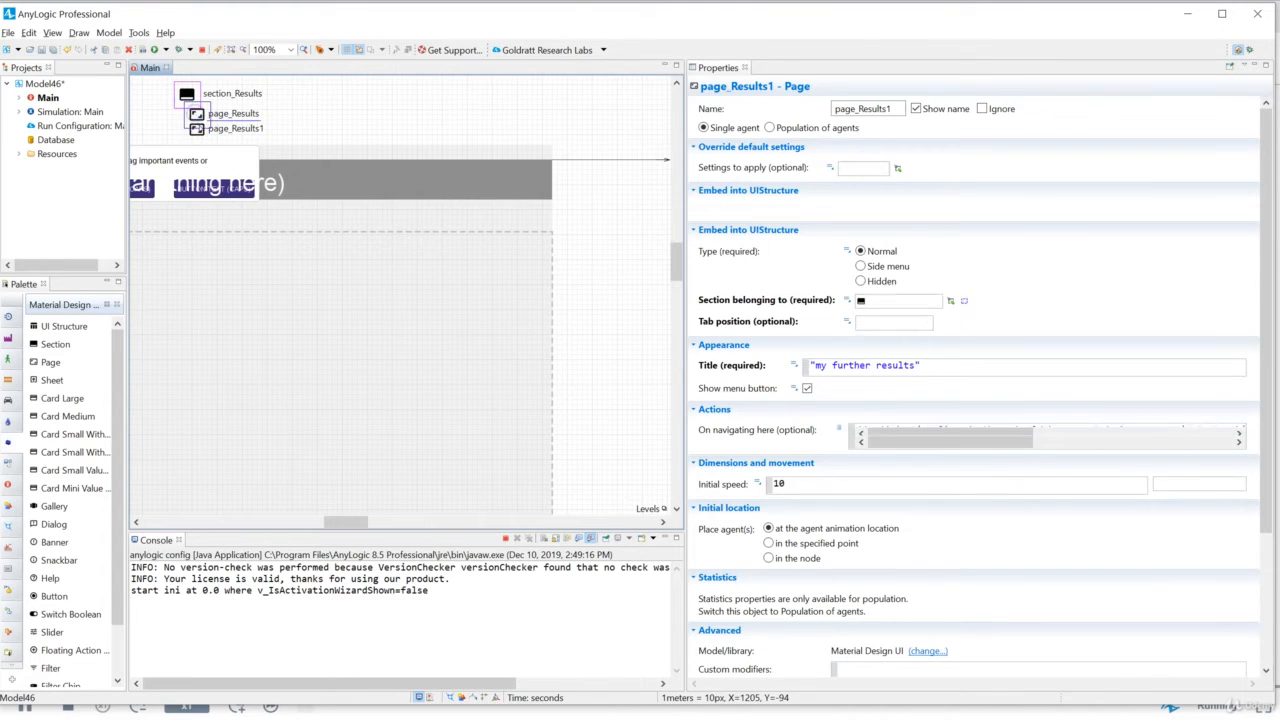
left_click(197, 129)
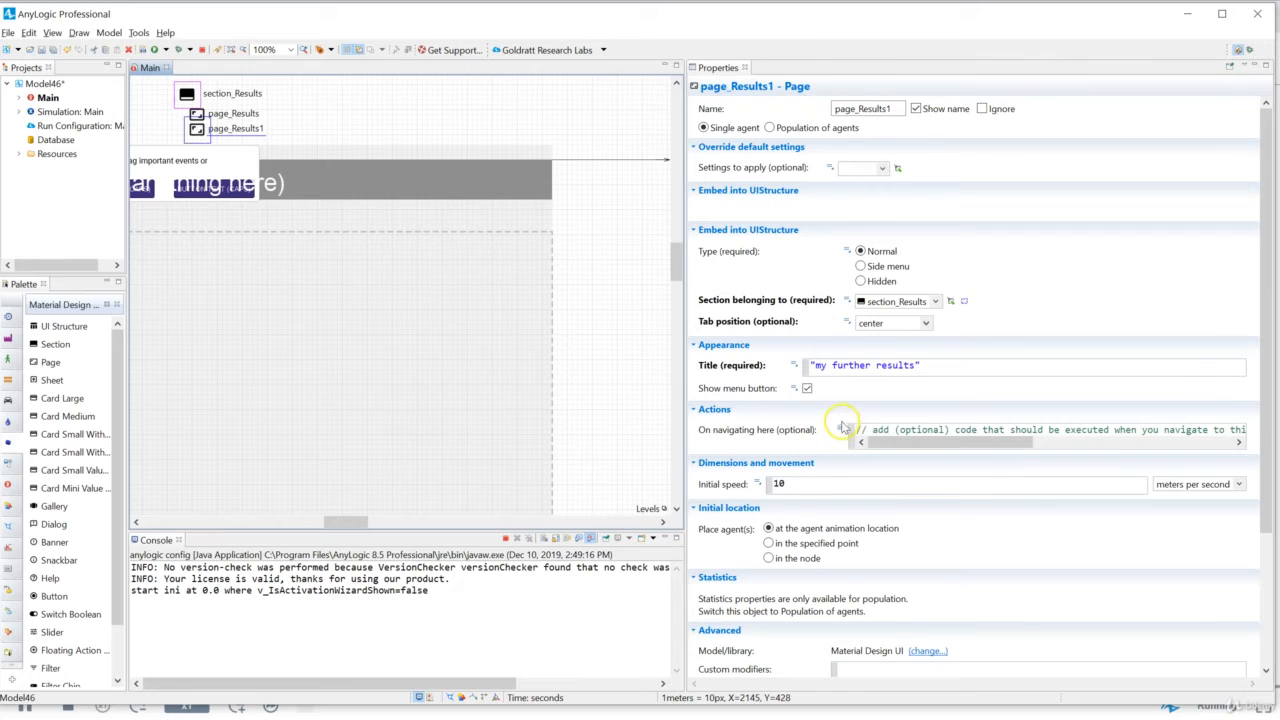
scroll(830, 450, "down", 3)
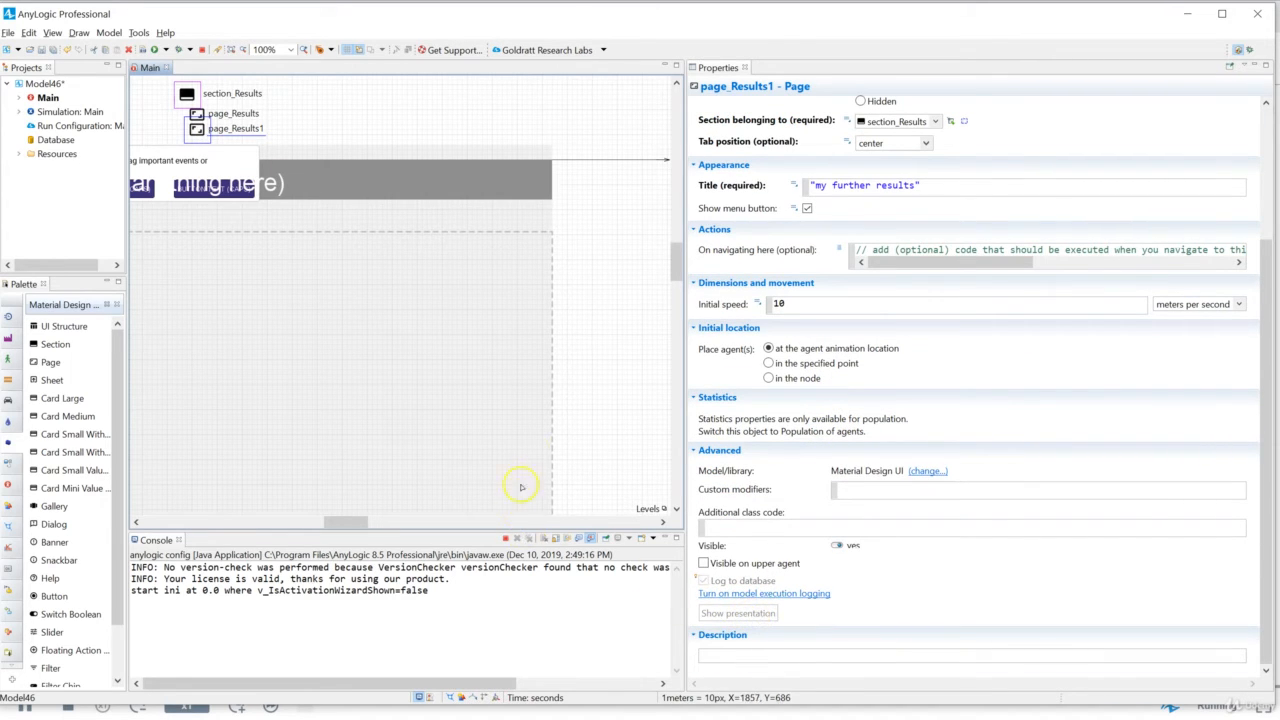
scroll(538, 434, "down", 5)
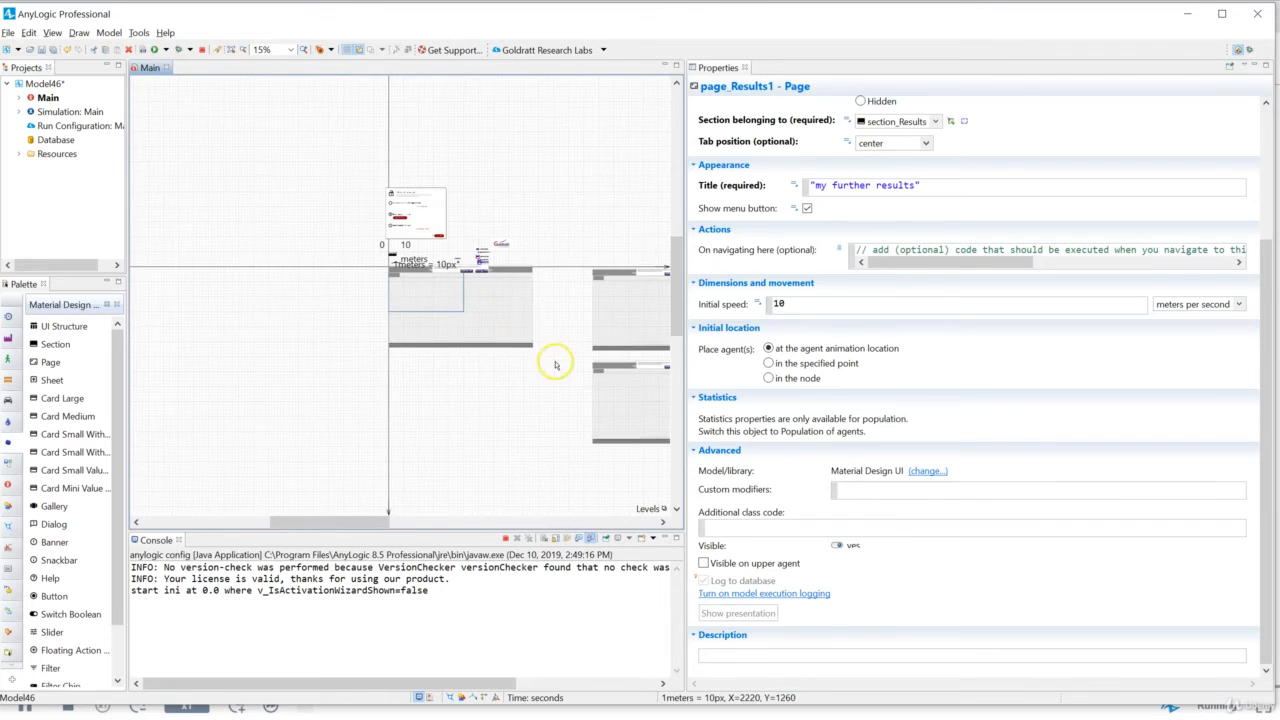
- Move the page_Results1 presentation further below the page_Results presentation, to about X 2760, Y 1680
left_click(404, 195)
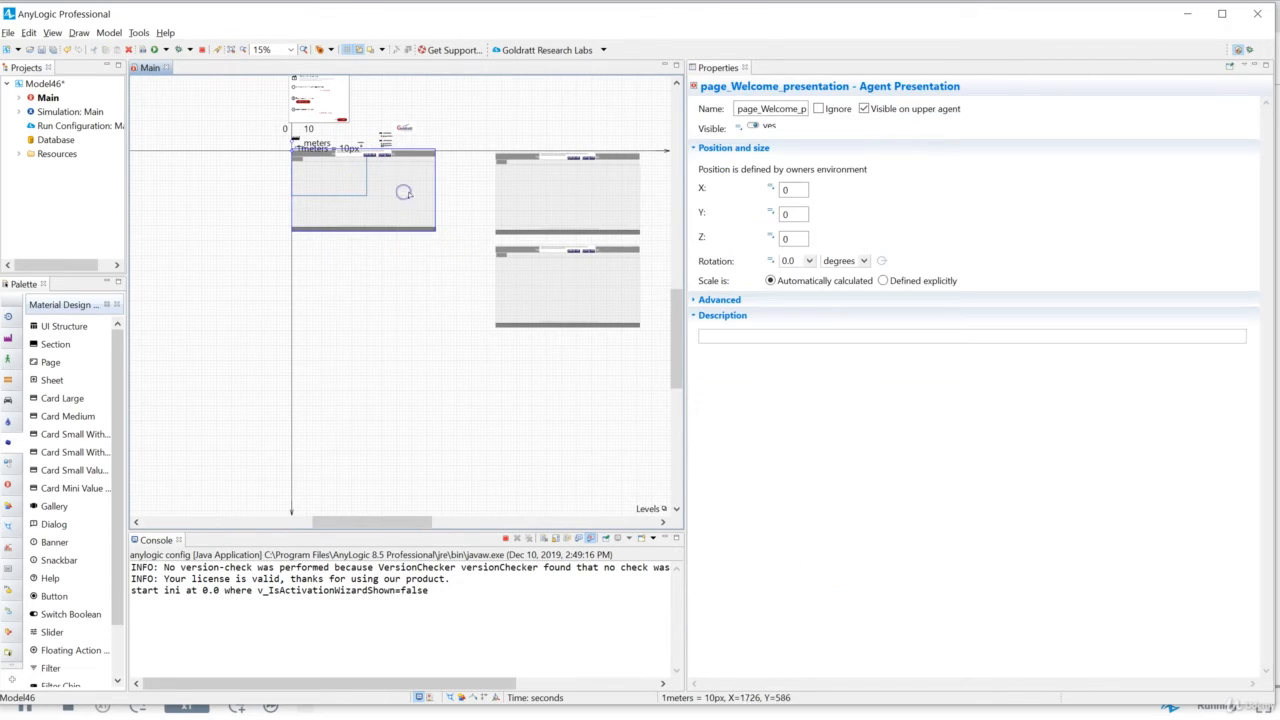
left_click(540, 271)
left_click_drag(537, 286, 539, 311)
left_click_drag(503, 269, 443, 274)
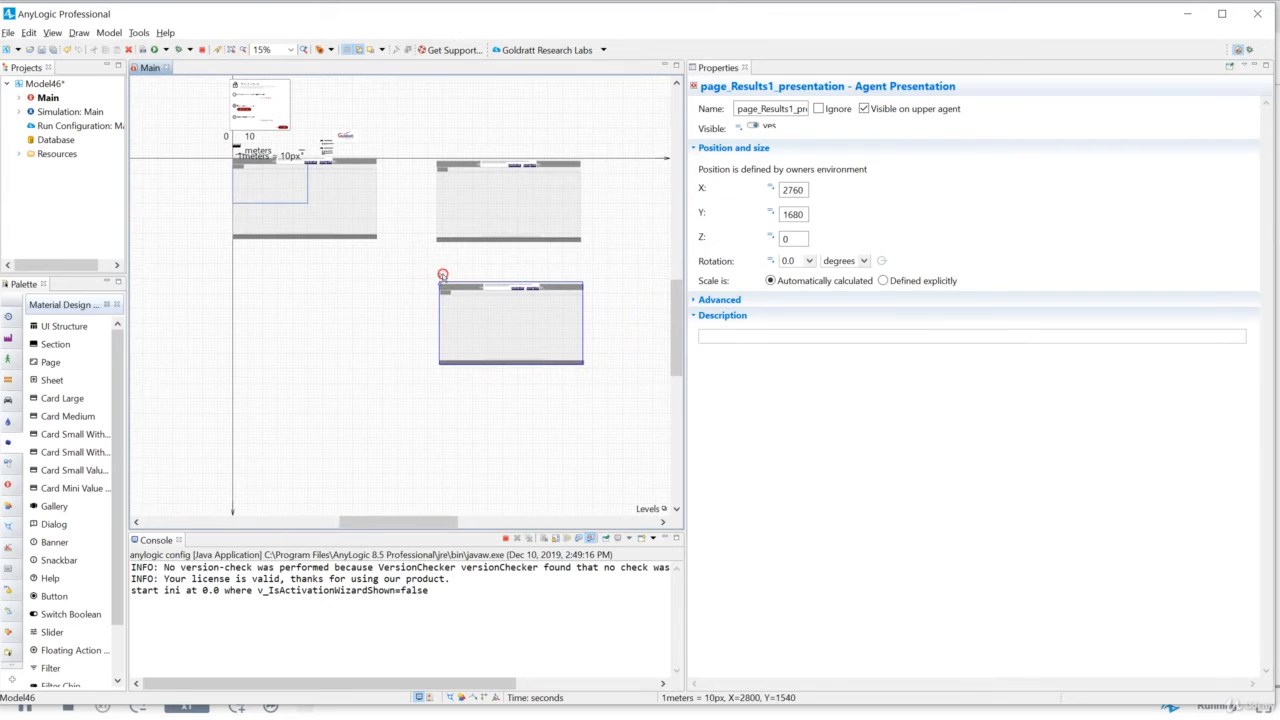
- Place the page_Results1 and page_Results elements beside their own presentations, at about X 4760, Y 1720 and X 4640, Y 40
scroll(499, 183, "up", 2)
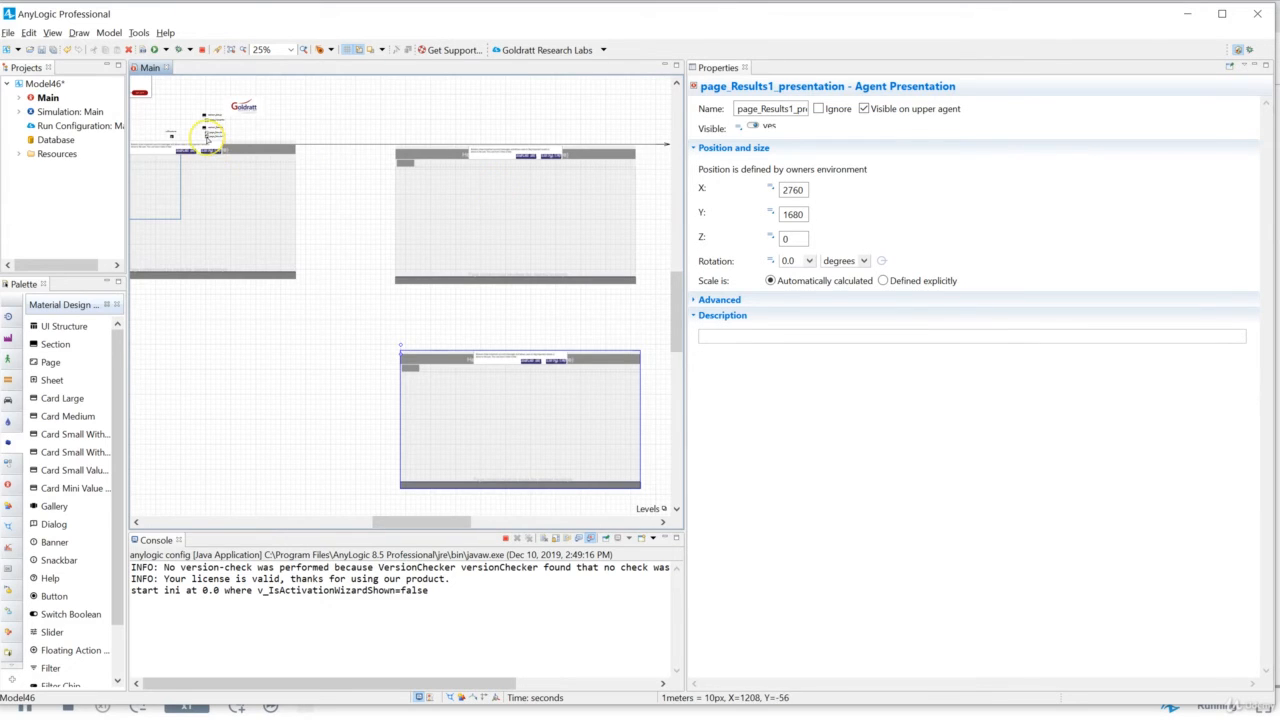
left_click_drag(205, 128, 649, 358)
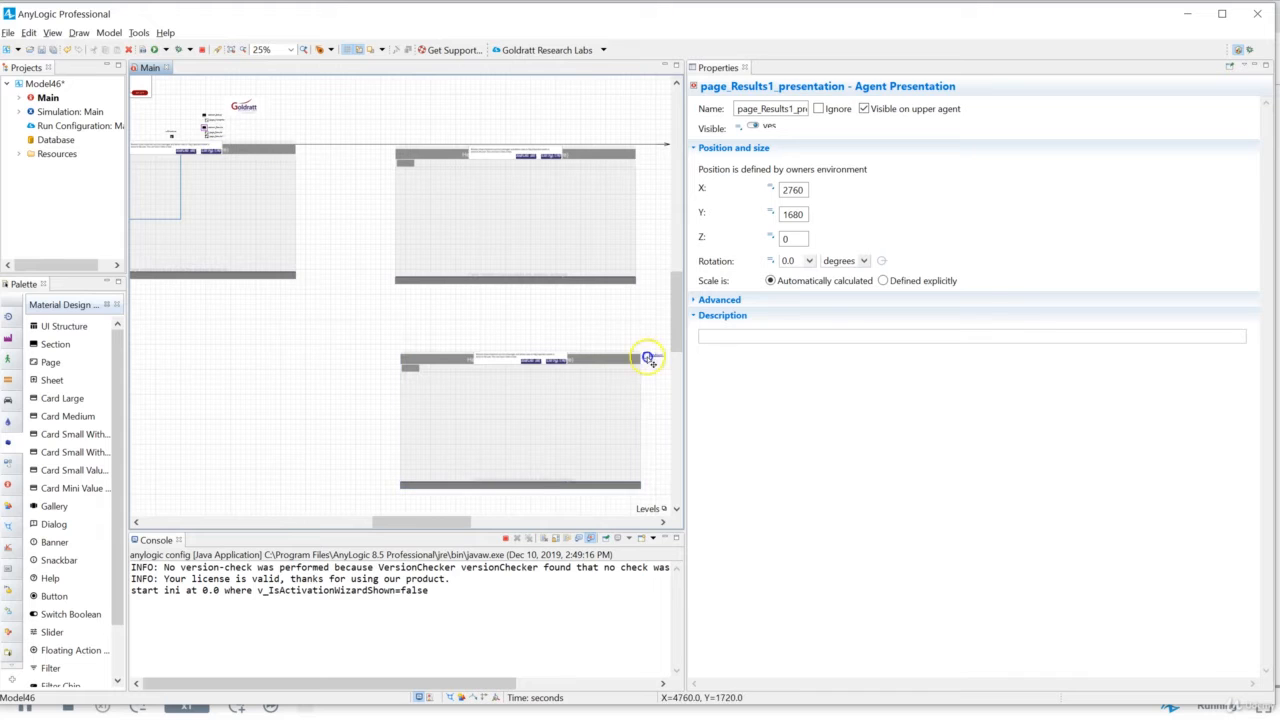
left_click(243, 133)
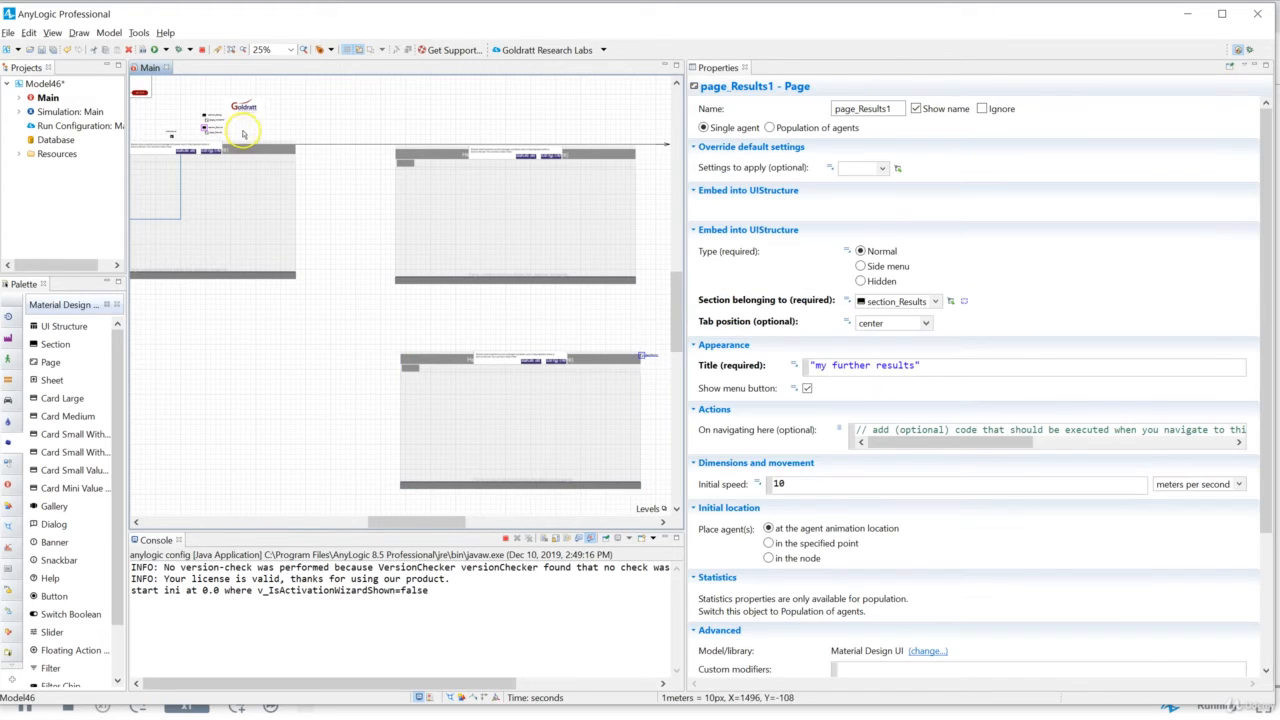
left_click_drag(207, 131, 638, 156)
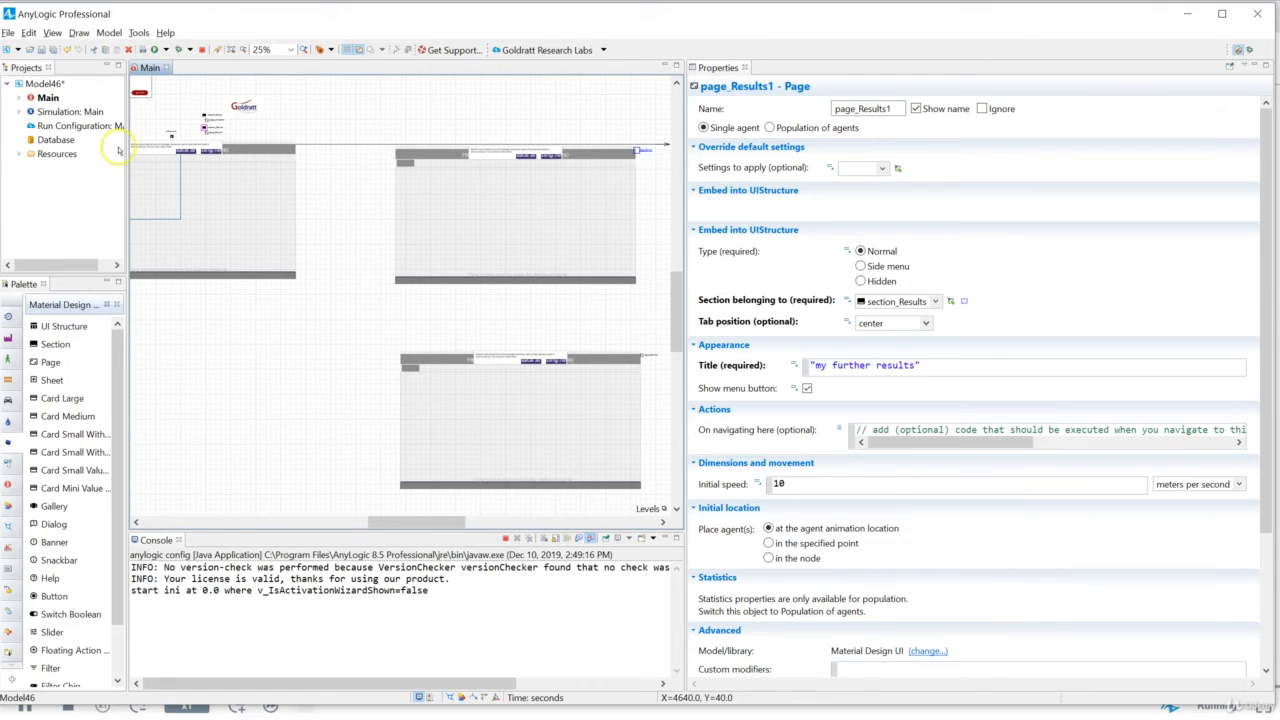
- Place section_Results above the results page presentations at about X 3760, Y -120, and section_Setup just above the welcome page presentation
left_click(204, 128)
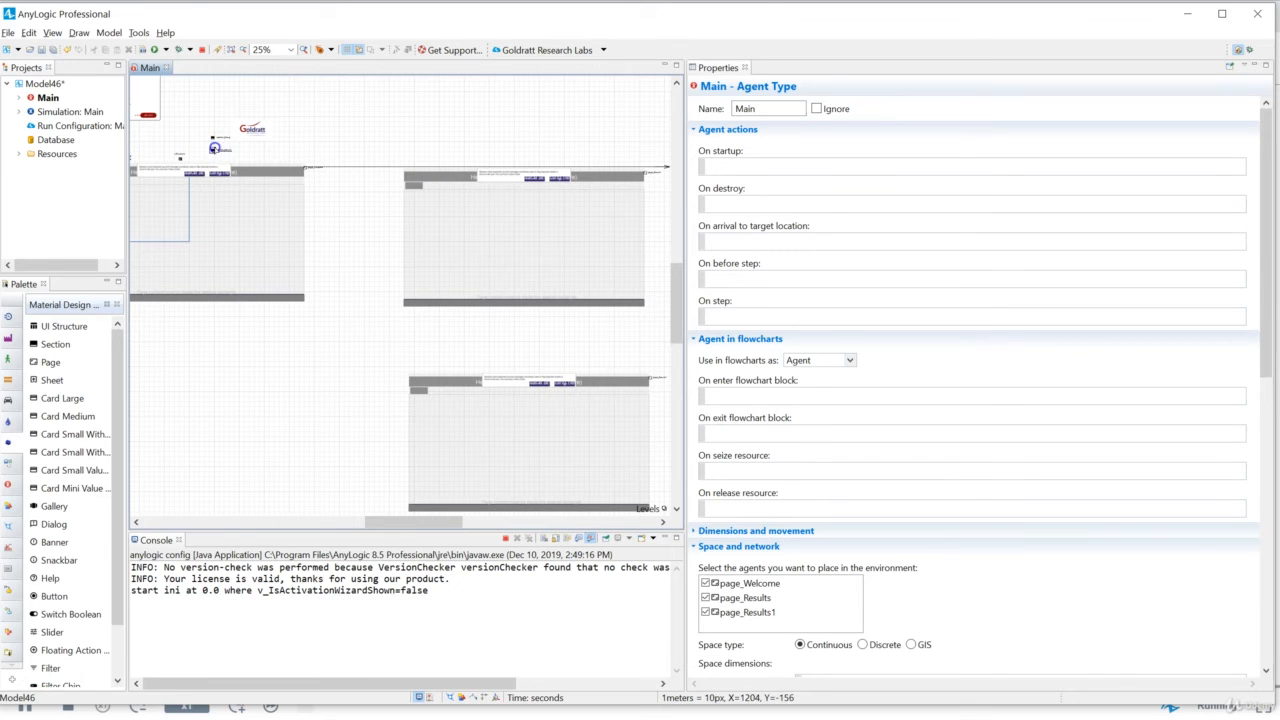
left_click(211, 151)
left_click_drag(211, 150, 514, 158)
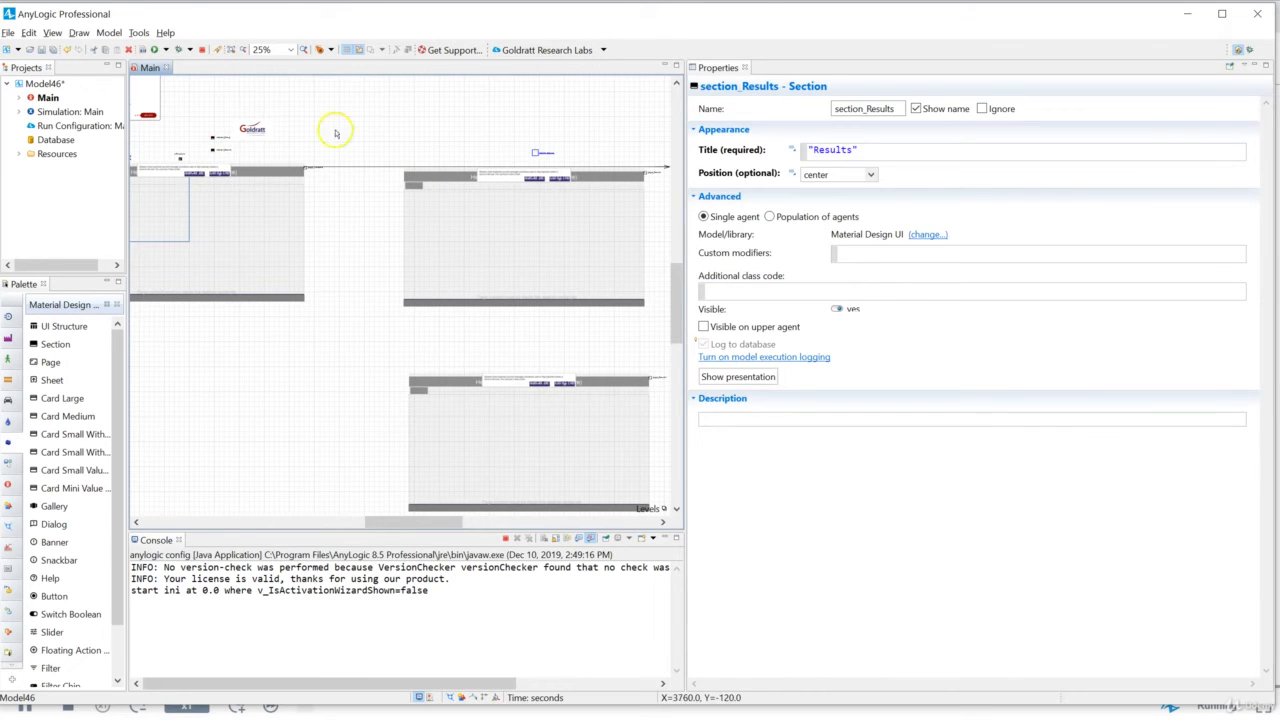
left_click_drag(212, 140, 227, 158)
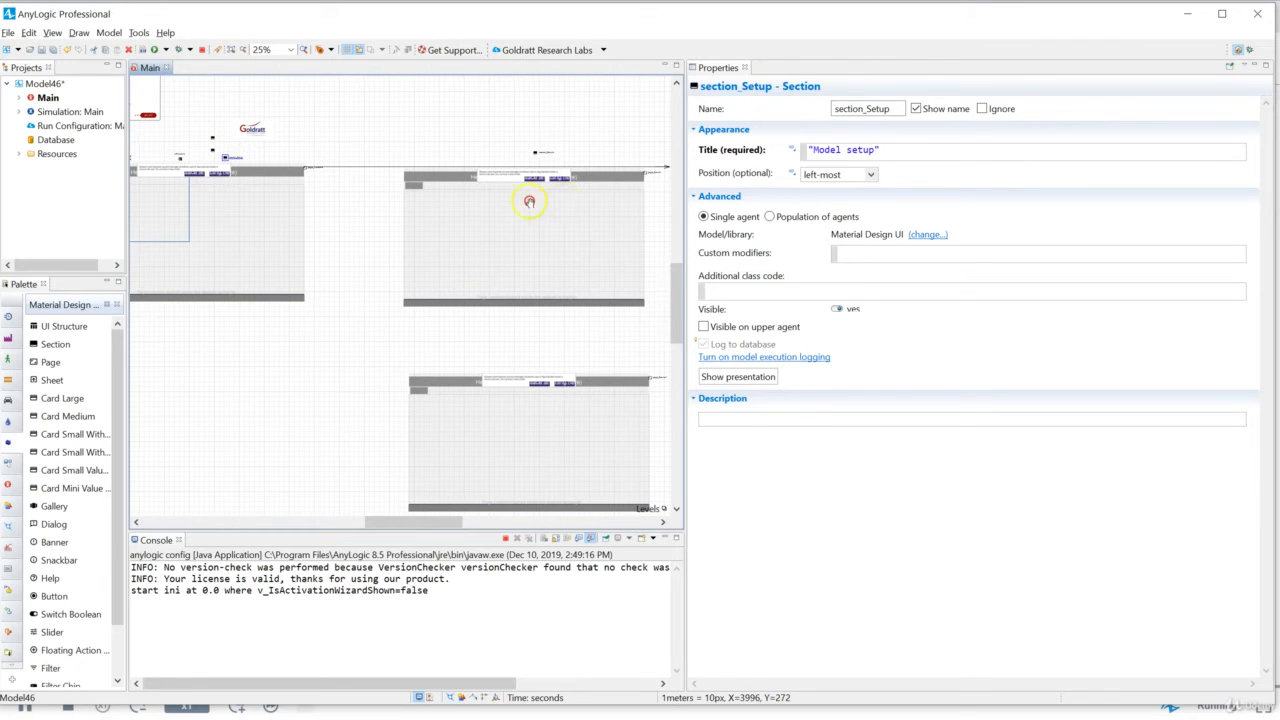
- Check the Next steps page's settings, and run the model to view its Results and Next steps sections
left_click_drag(529, 201, 331, 211)
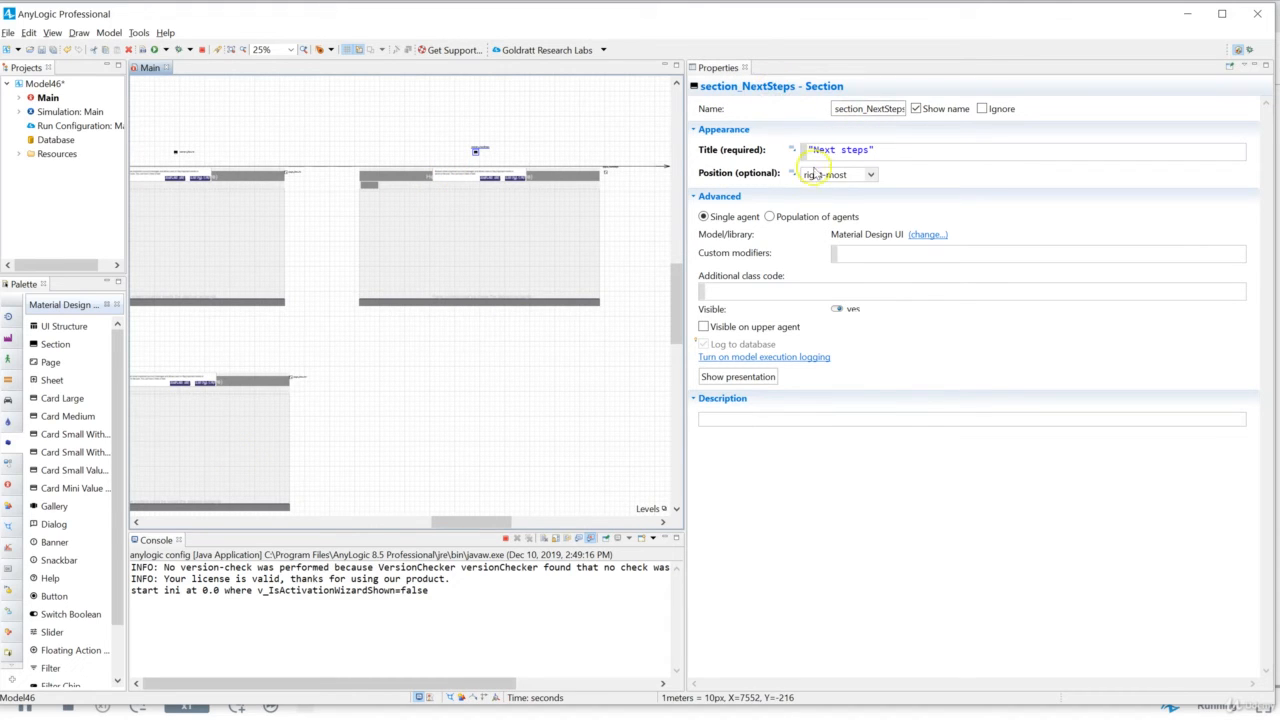
left_click(607, 172)
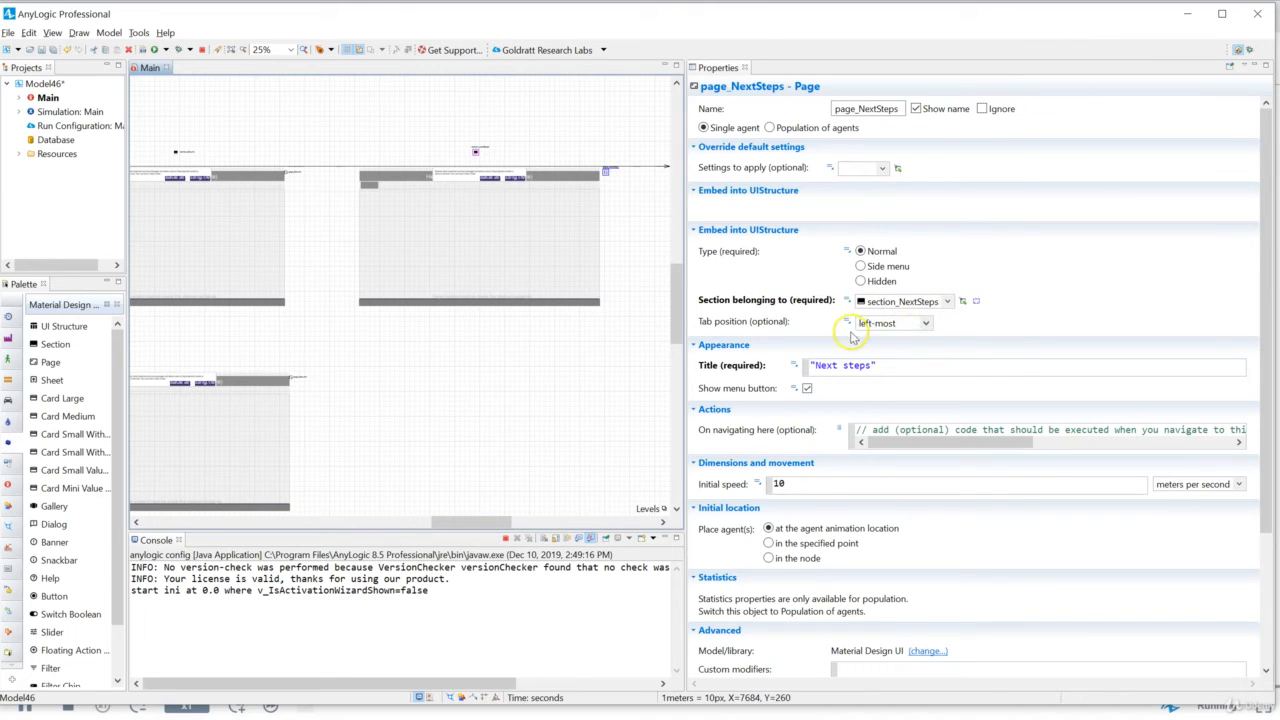
key("F5")
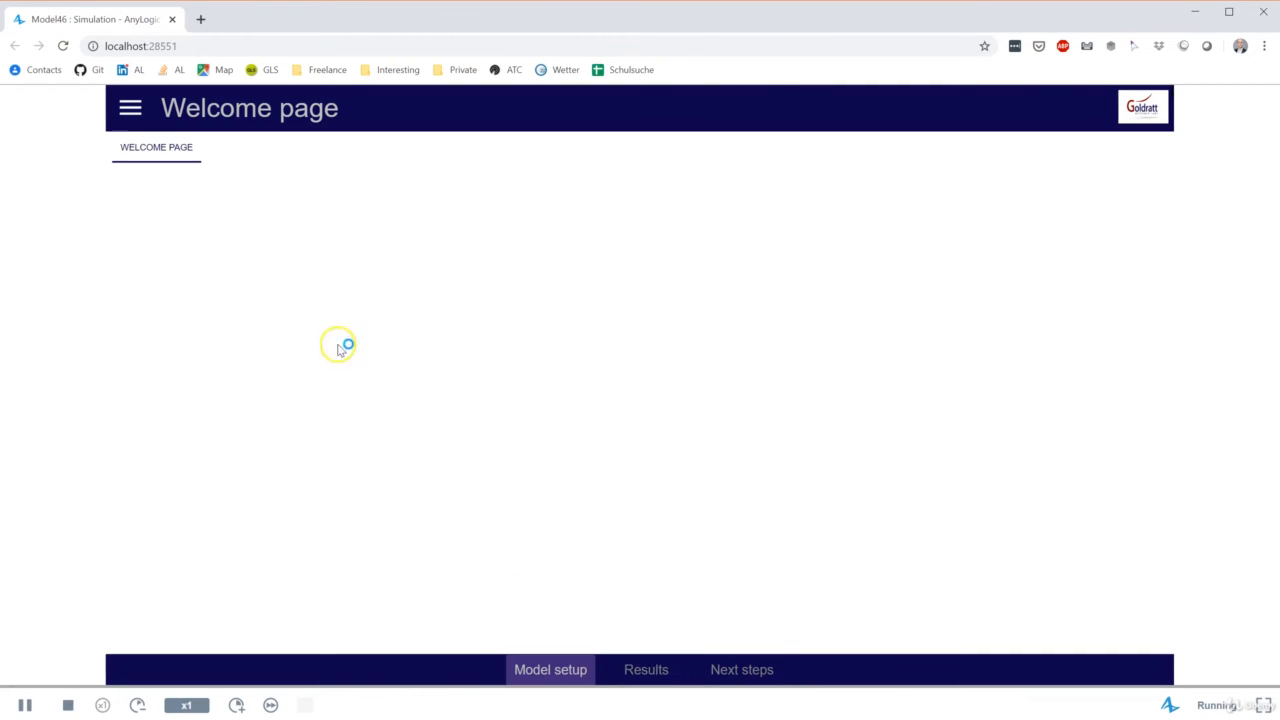
left_click(659, 680)
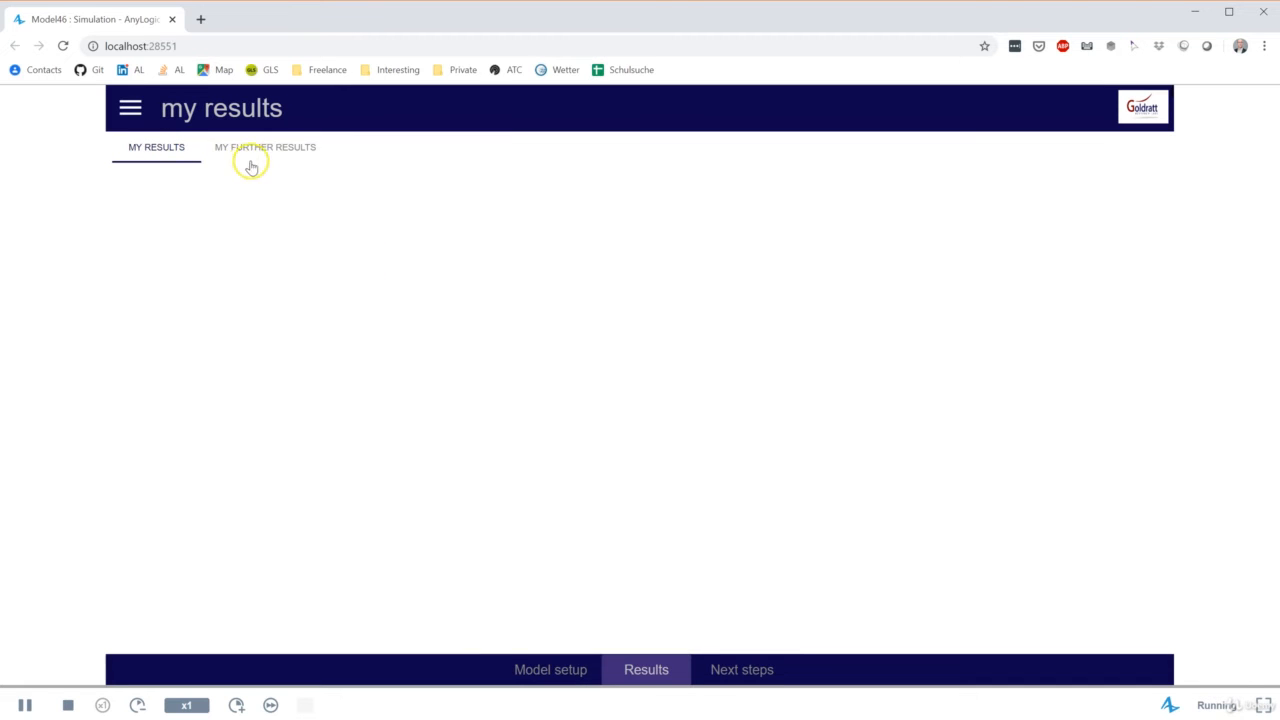
left_click(768, 684)
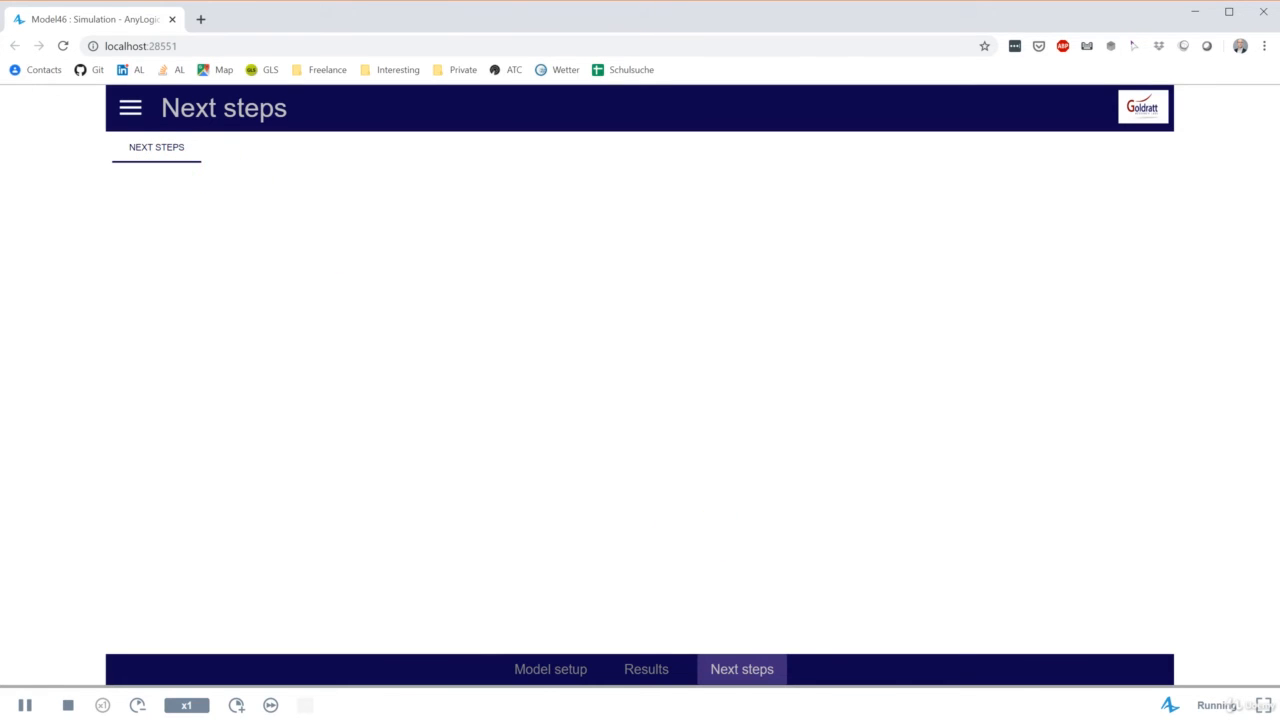
- Compare section_Results in AnyLogic with the running model's Results section, and read the help text for its Position option
key("alt+Tab")
left_click_drag(352, 245, 420, 243)
left_click_drag(396, 168, 439, 172)
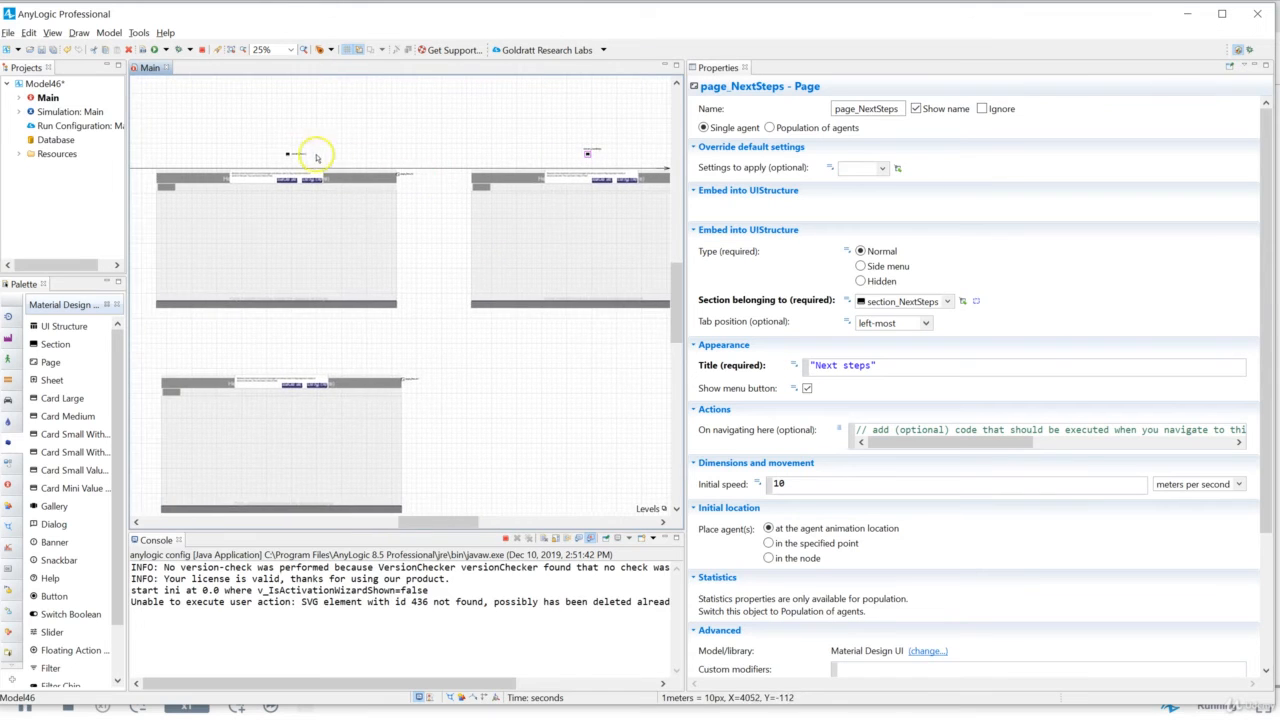
left_click(287, 155)
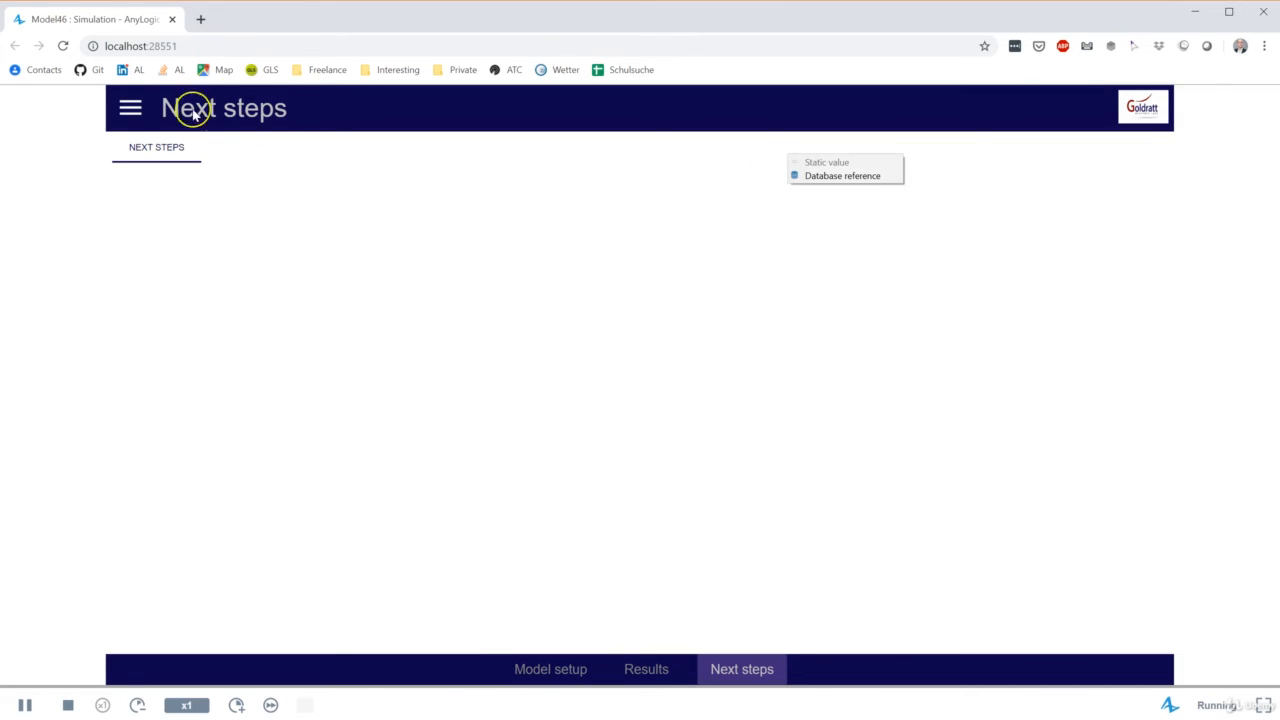
left_click(671, 678)
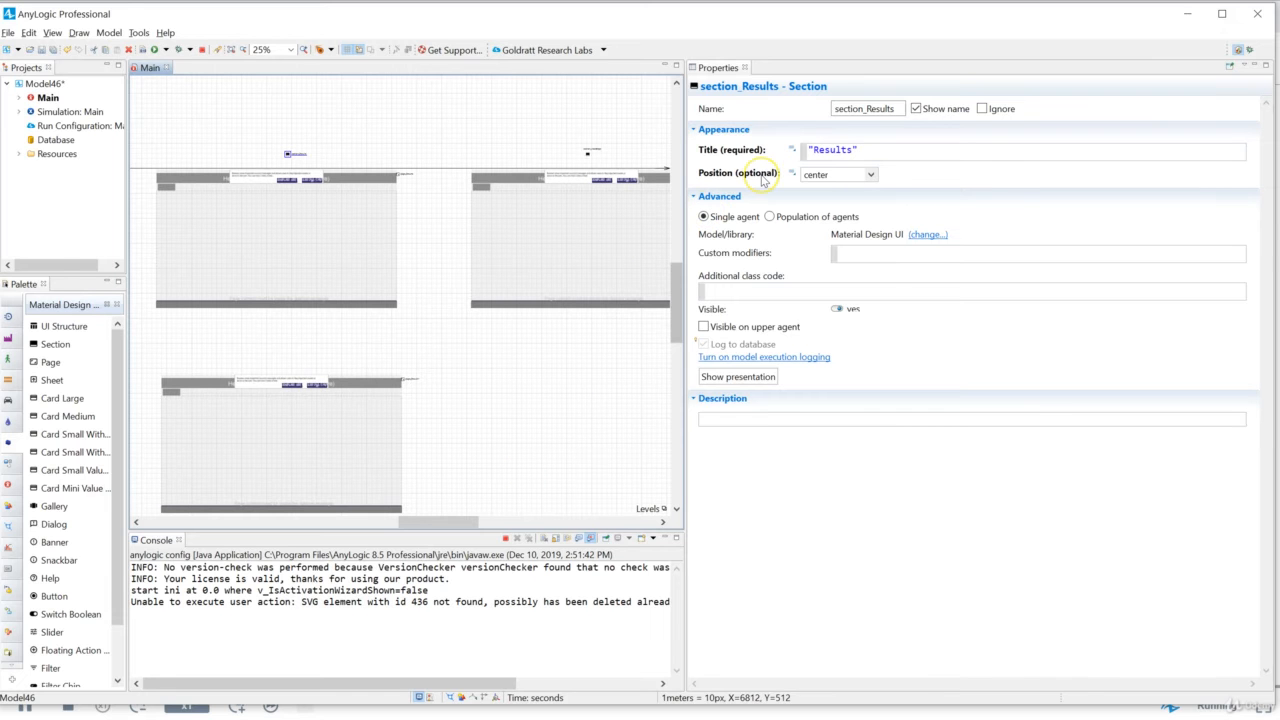
mouse_move(763, 180)
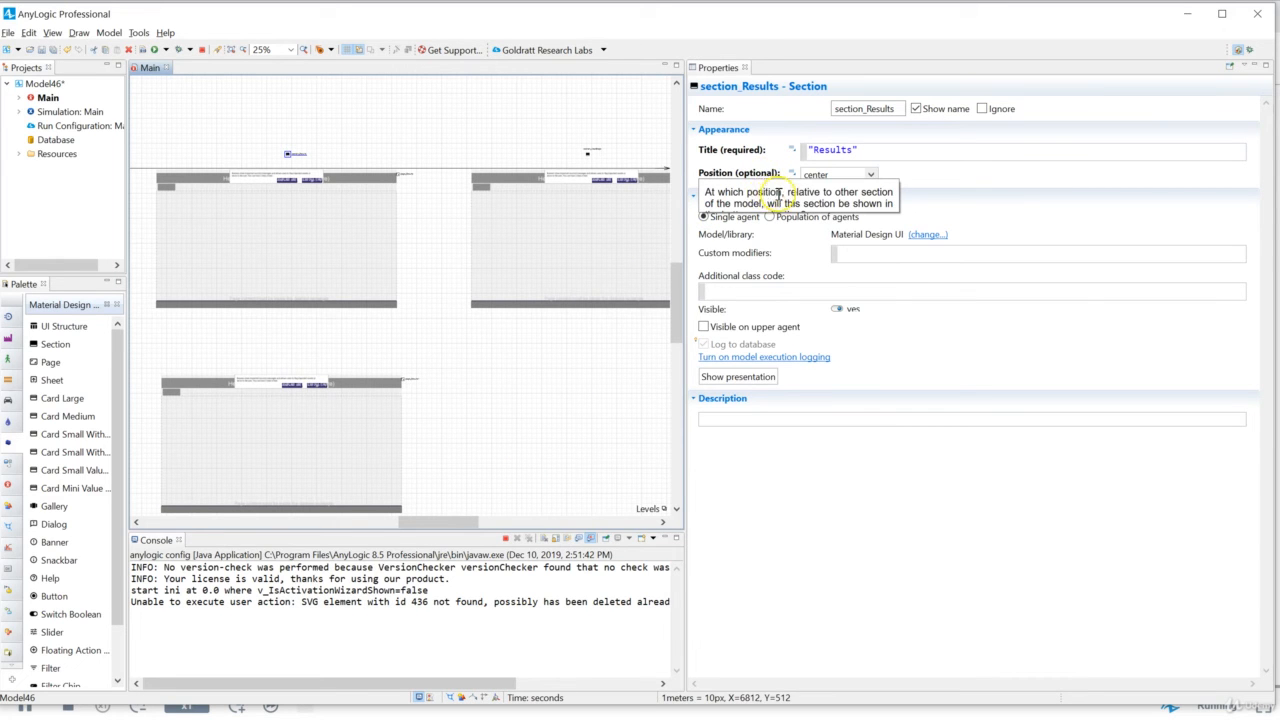
left_click_drag(780, 196, 783, 205)
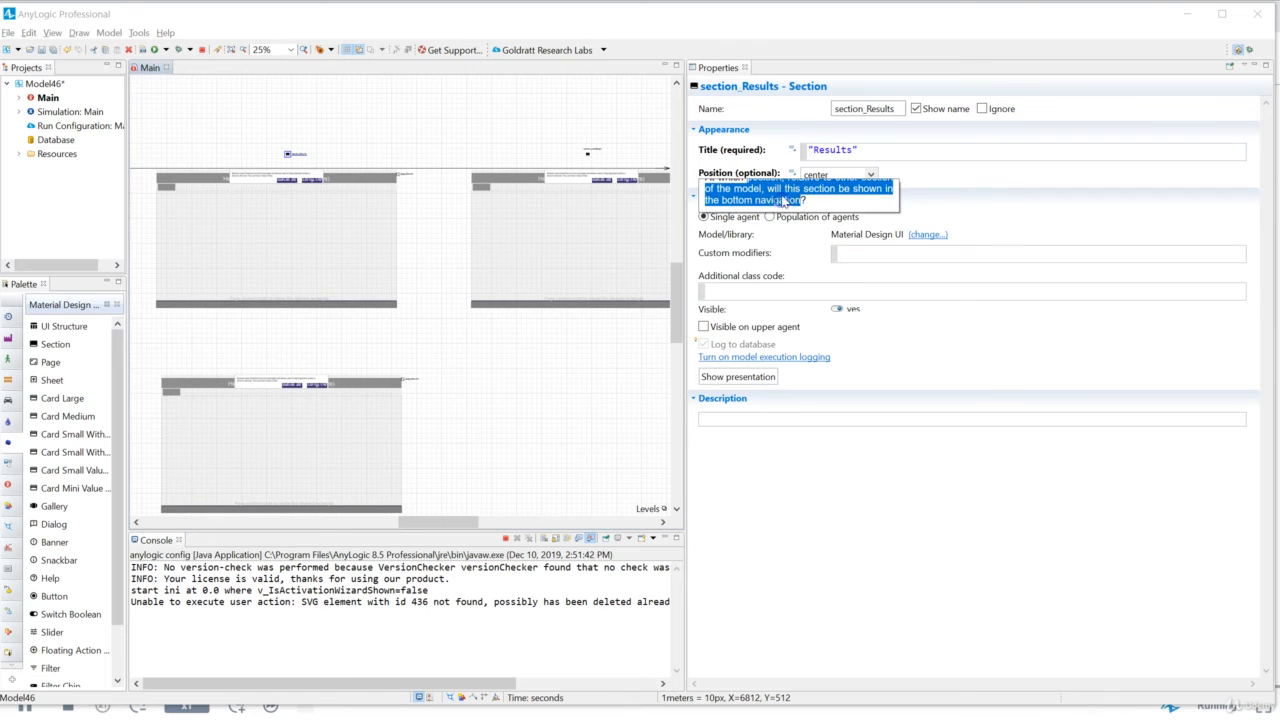
- Review the properties of uiStructure, section_Setup and section_Results on the Main canvas
left_click_drag(355, 184, 681, 195)
left_click(259, 170)
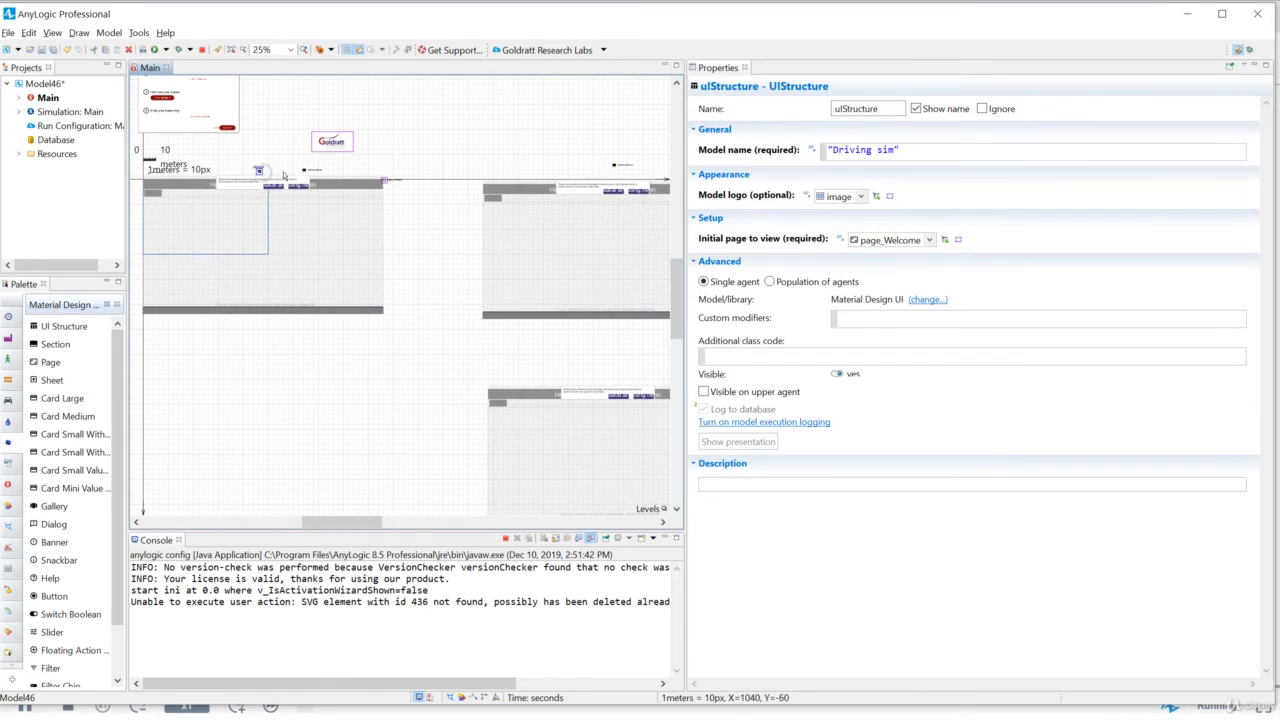
left_click(302, 170)
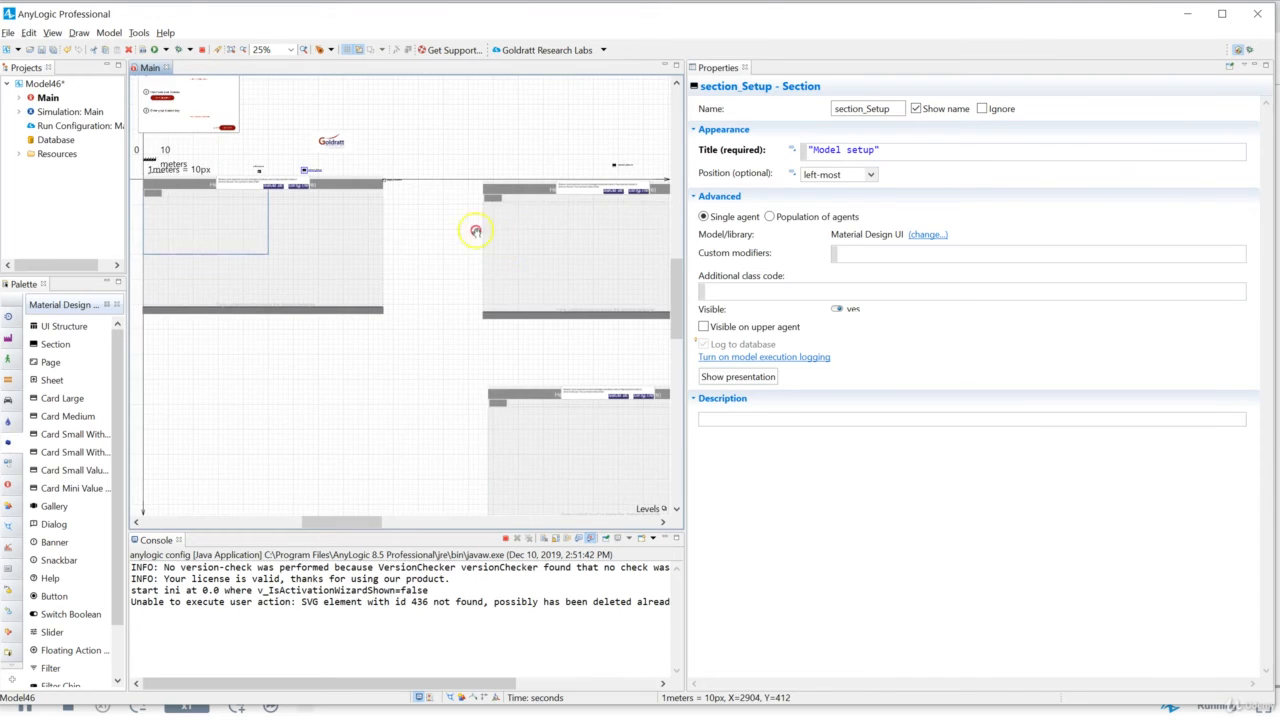
scroll(476, 231, "right", 3)
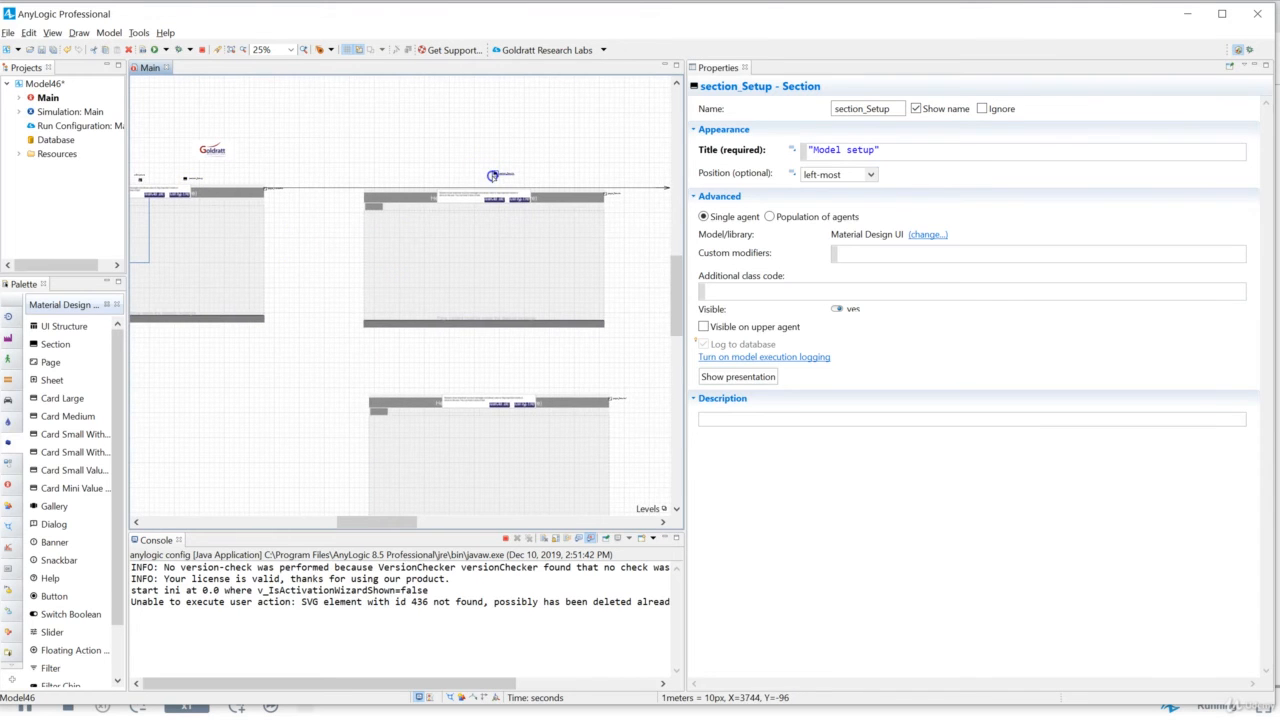
left_click(493, 175)
scroll(577, 188, "right", 3)
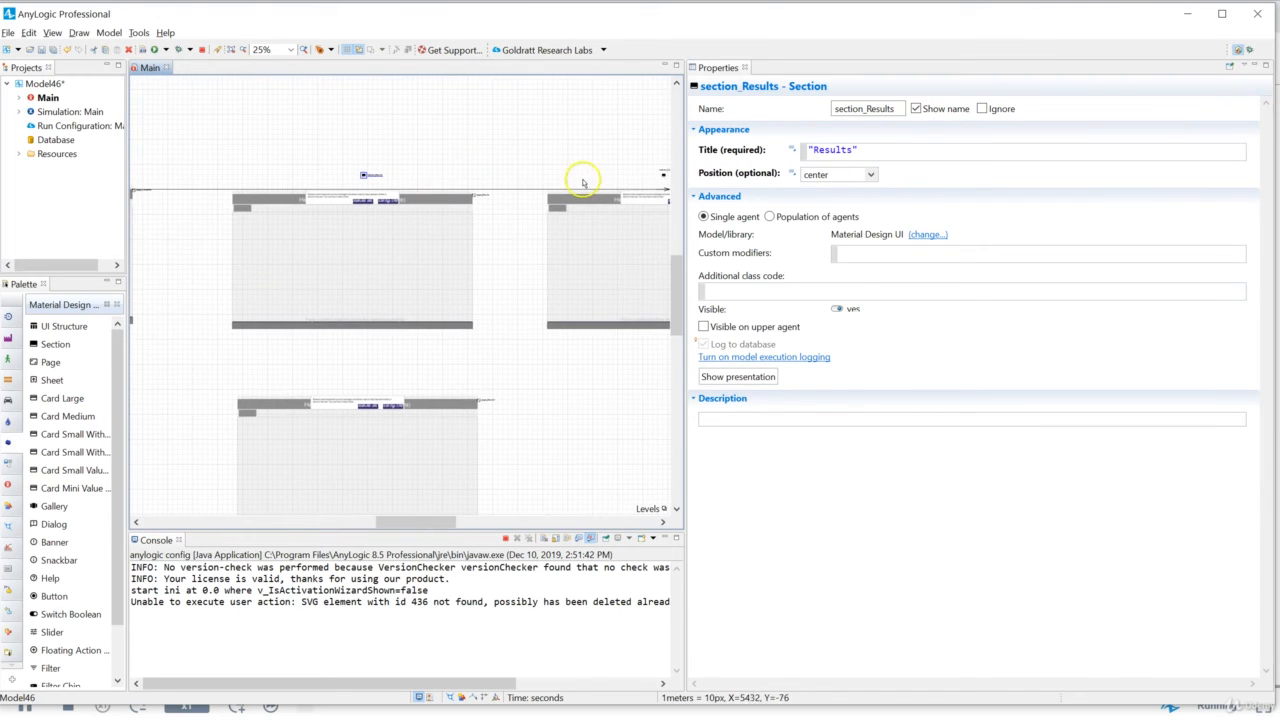
- Set the position of section_NextSteps to left-most and the position of section_Results to right-most
left_click(663, 175)
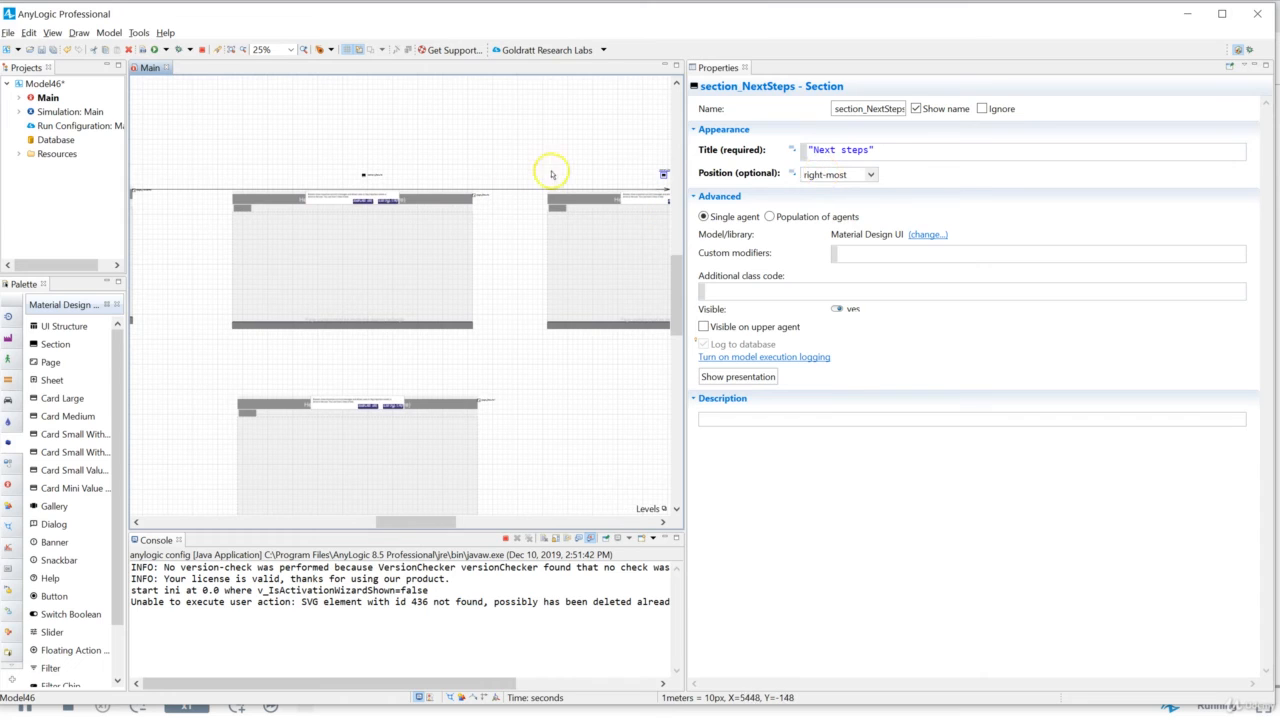
left_click(840, 175)
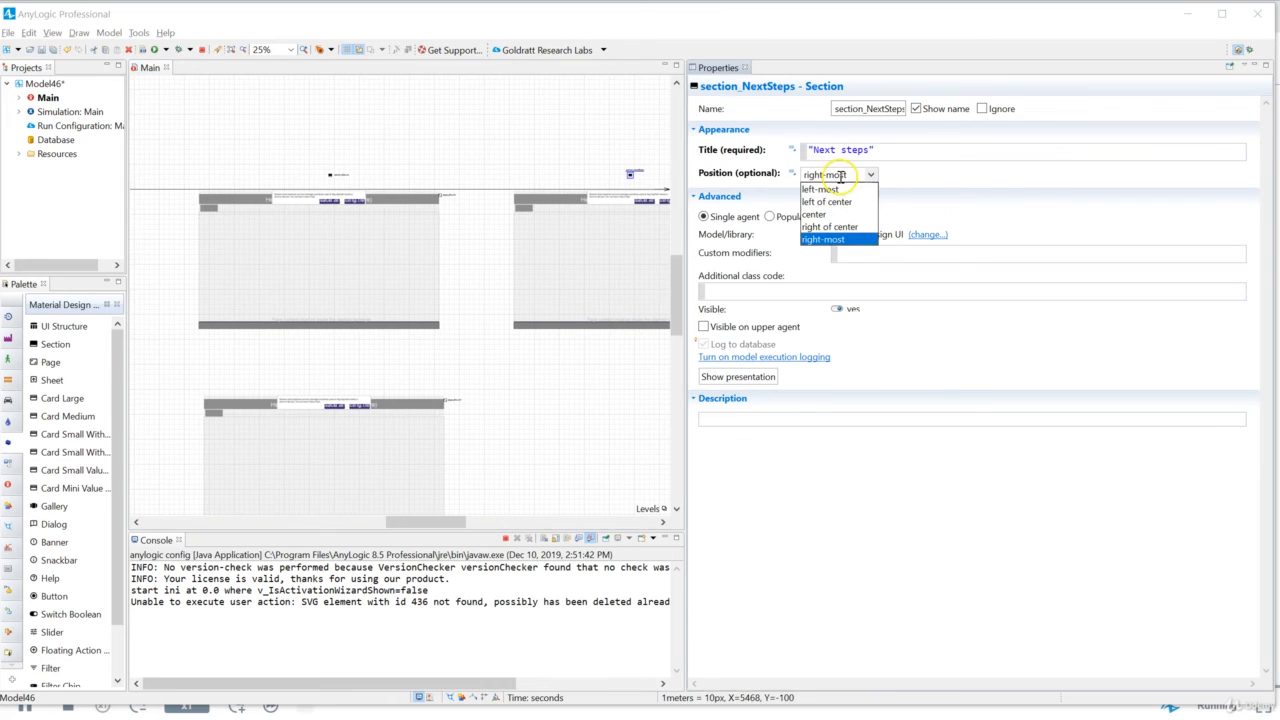
left_click(820, 189)
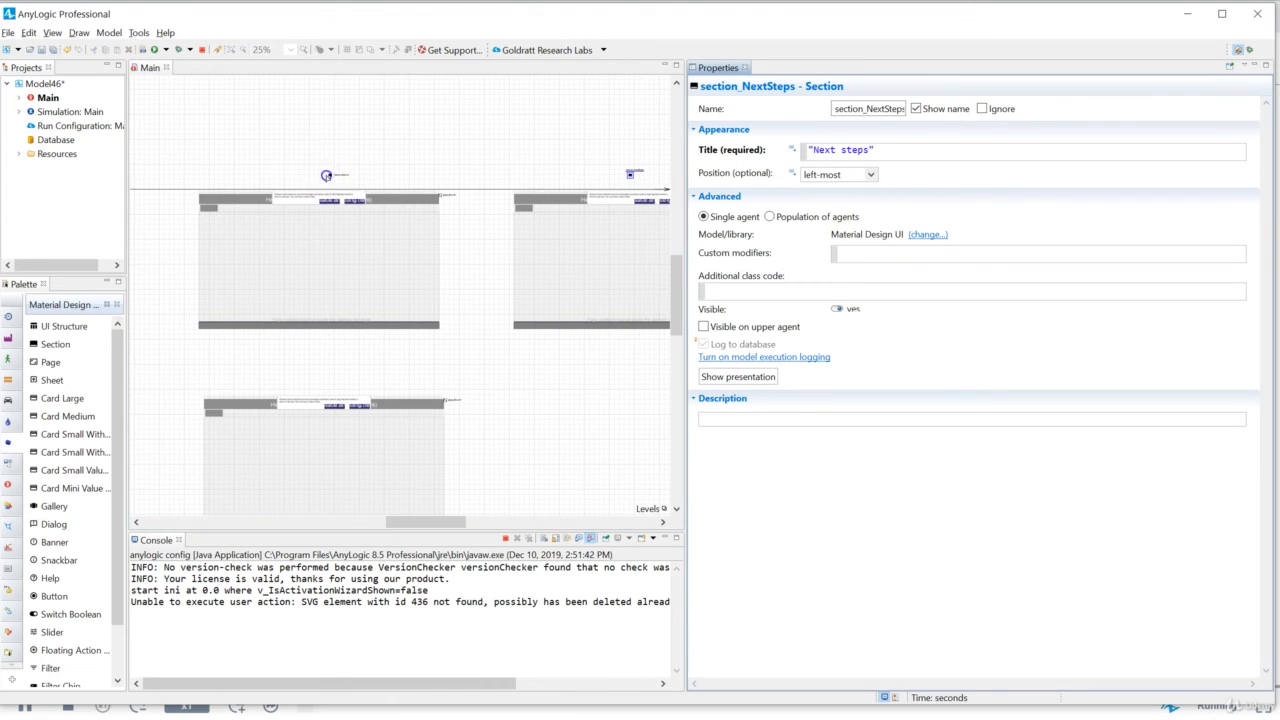
left_click(536, 227)
left_click(846, 174)
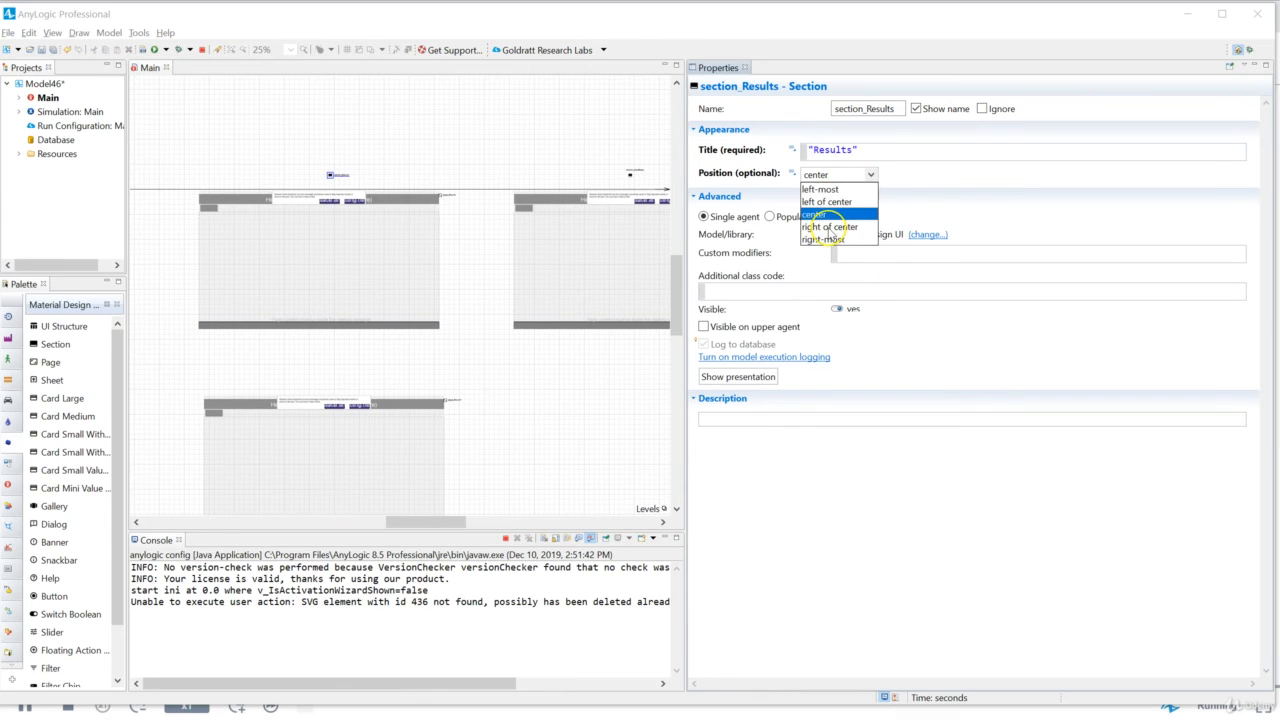
left_click(824, 239)
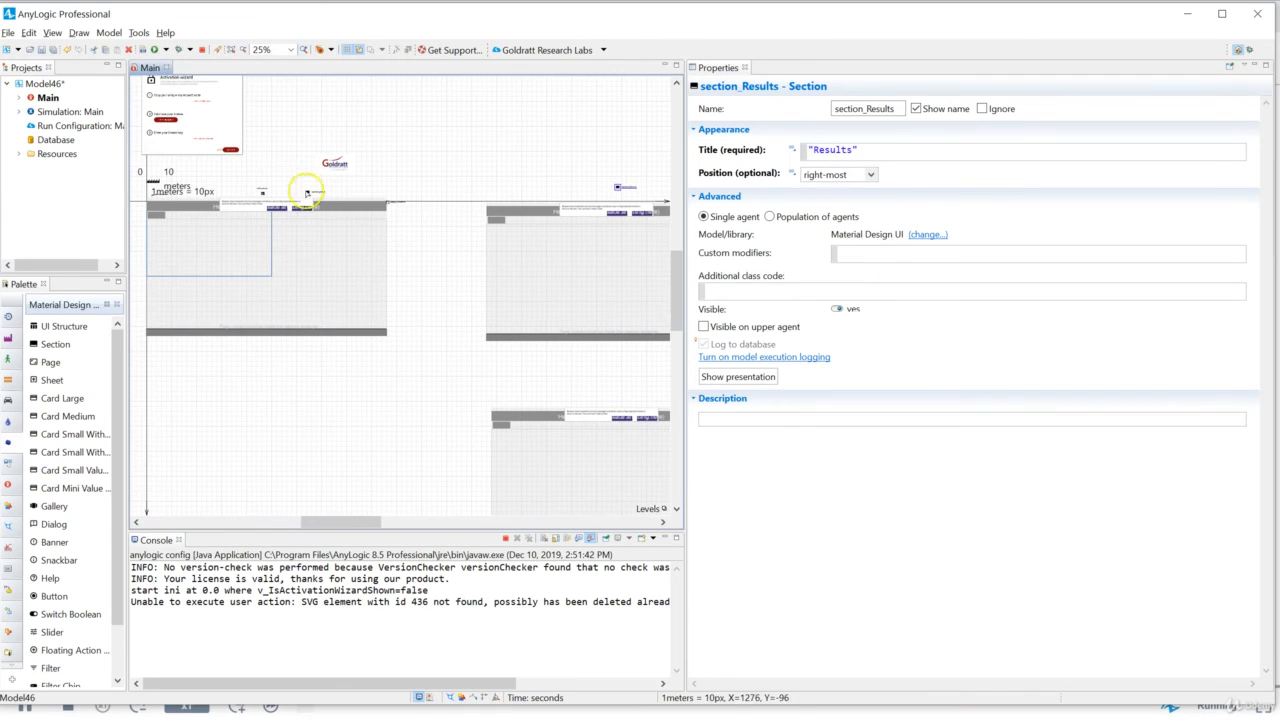
- Set the position of section_Setup to center
left_click(307, 192)
left_click(845, 174)
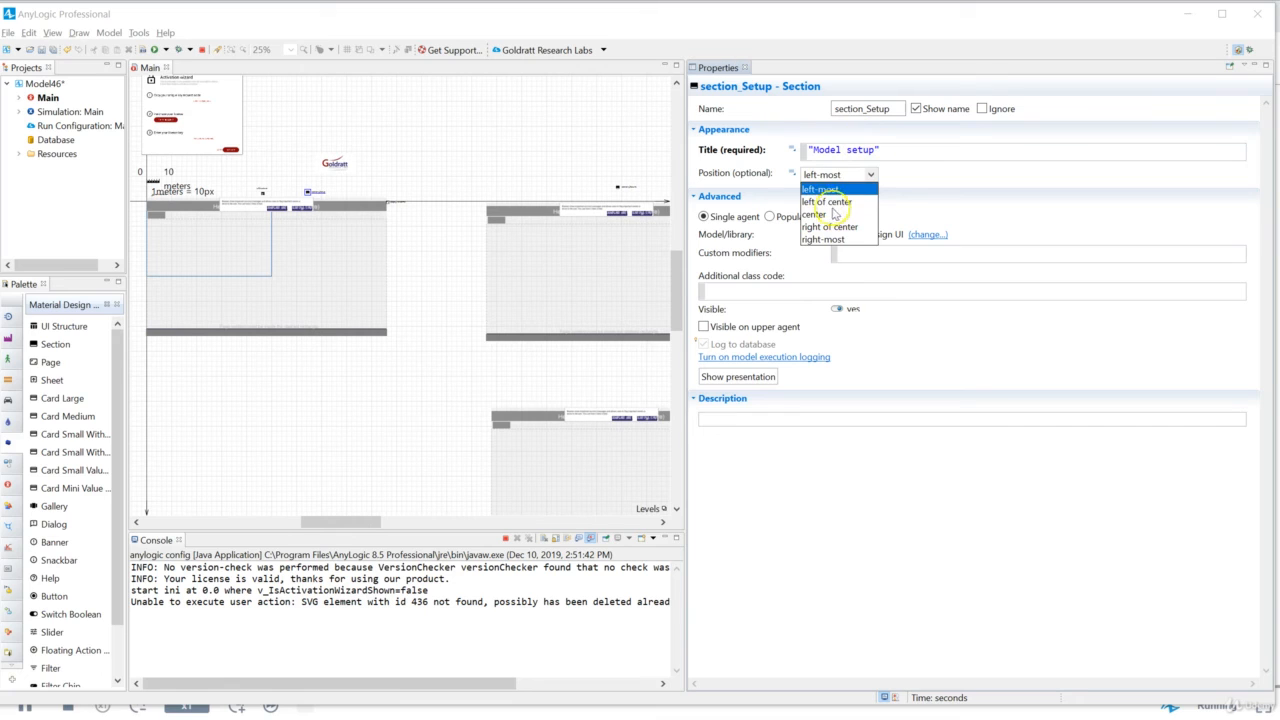
left_click(815, 214)
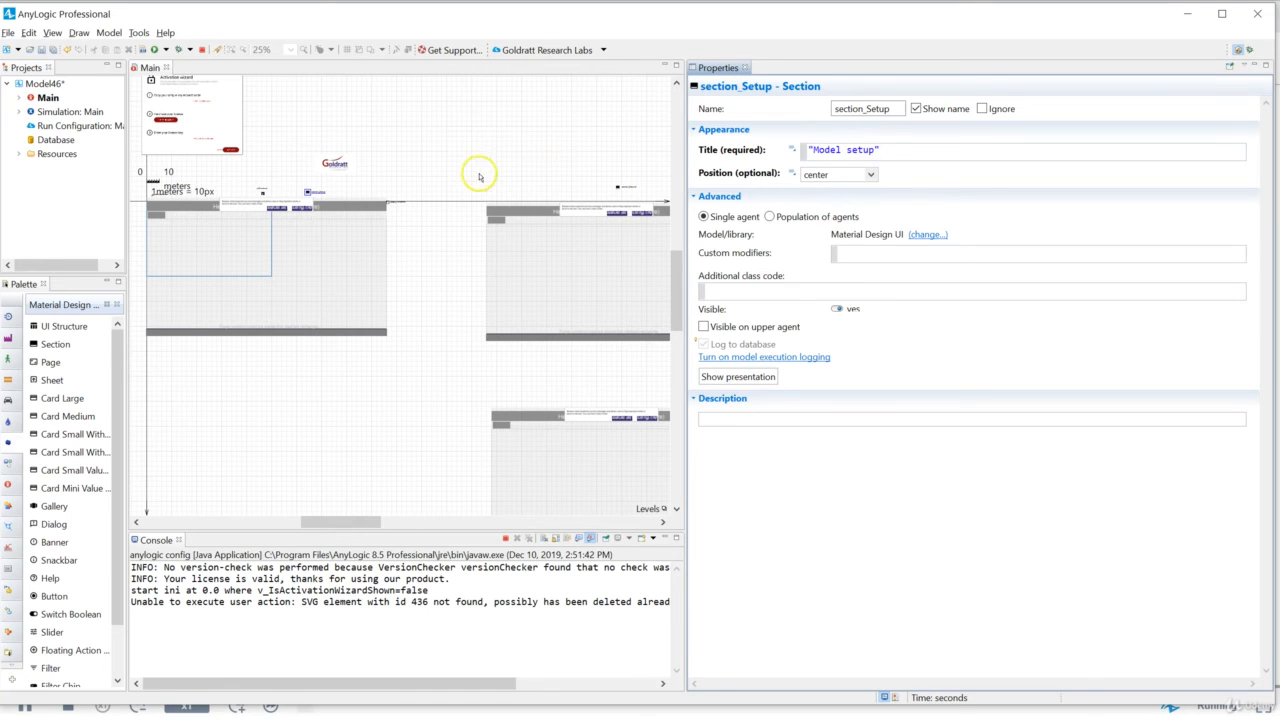
left_click(820, 174)
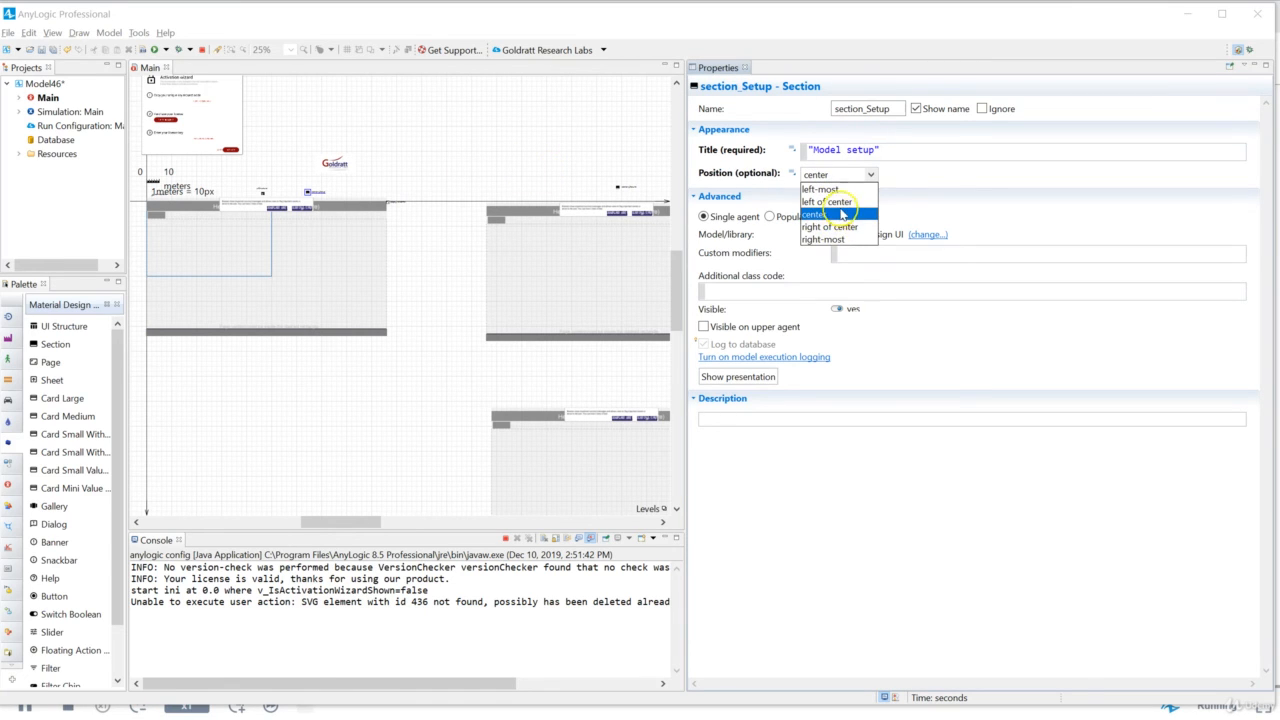
left_click(844, 214)
left_click(847, 217)
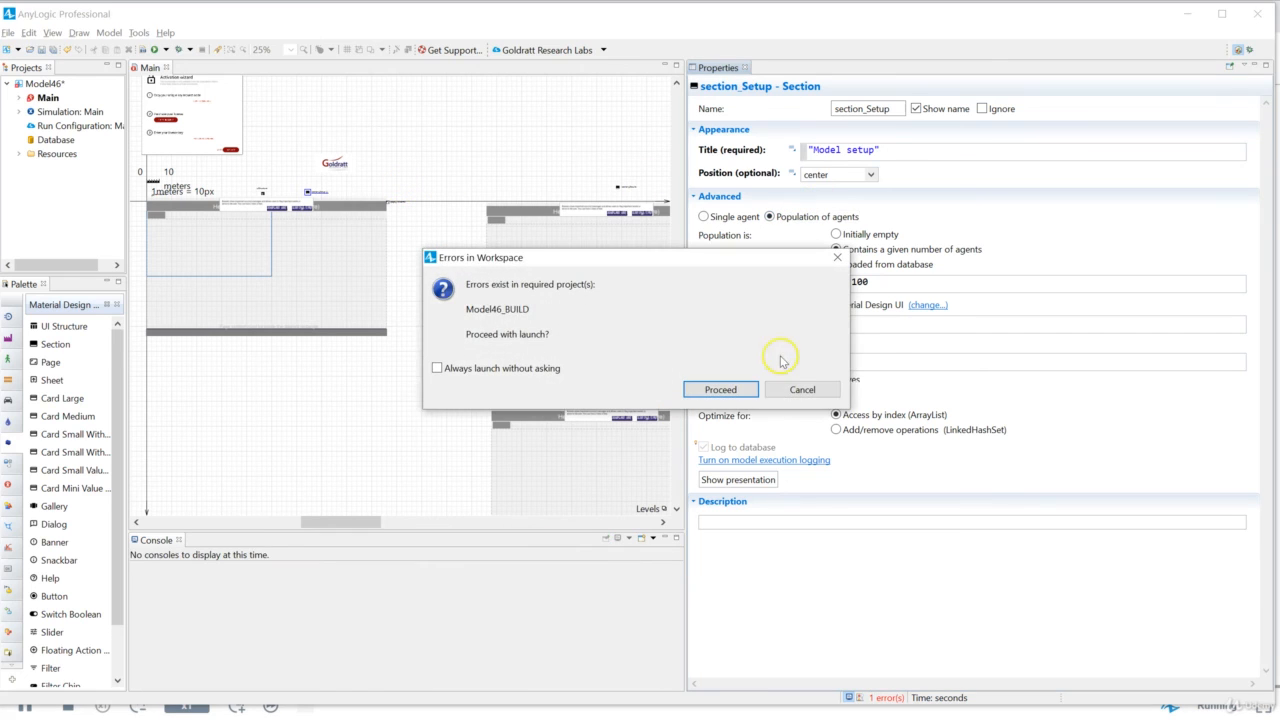
left_click(797, 393)
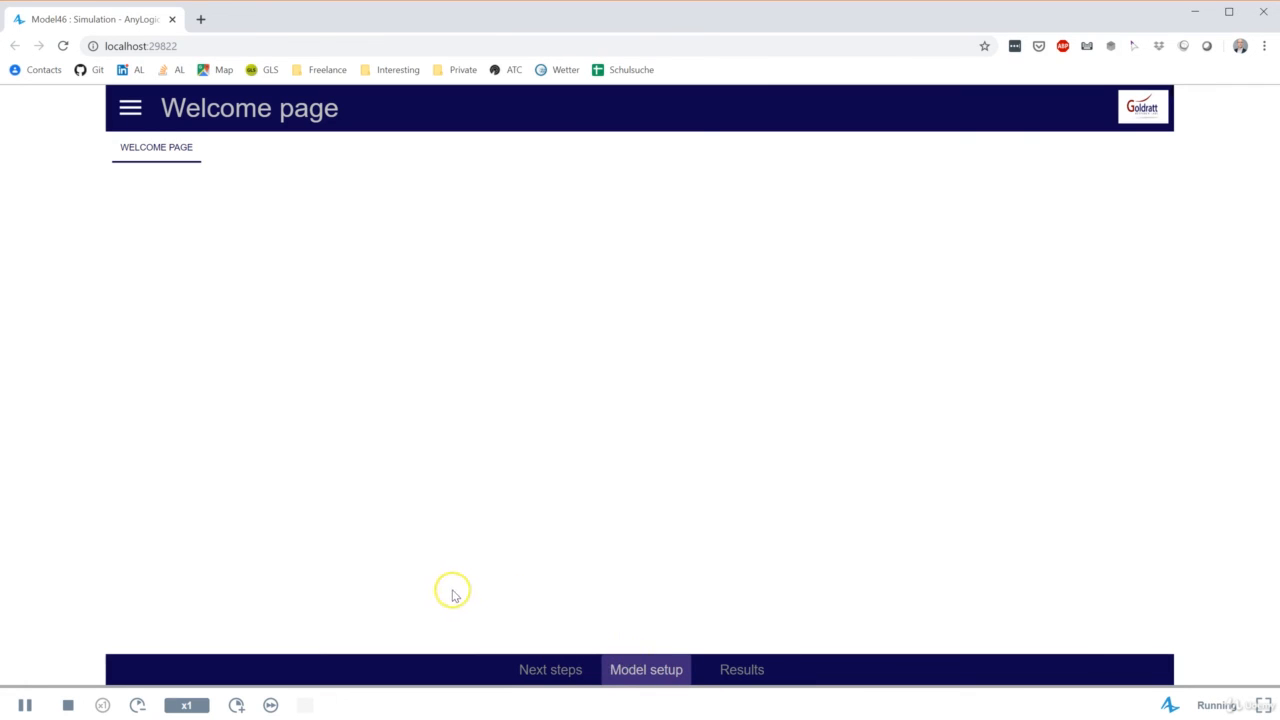
- Switch from the running model back to AnyLogic and review the properties of section_Setup and page_Welcome
key("alt+Tab")
left_click_drag(355, 272, 349, 257)
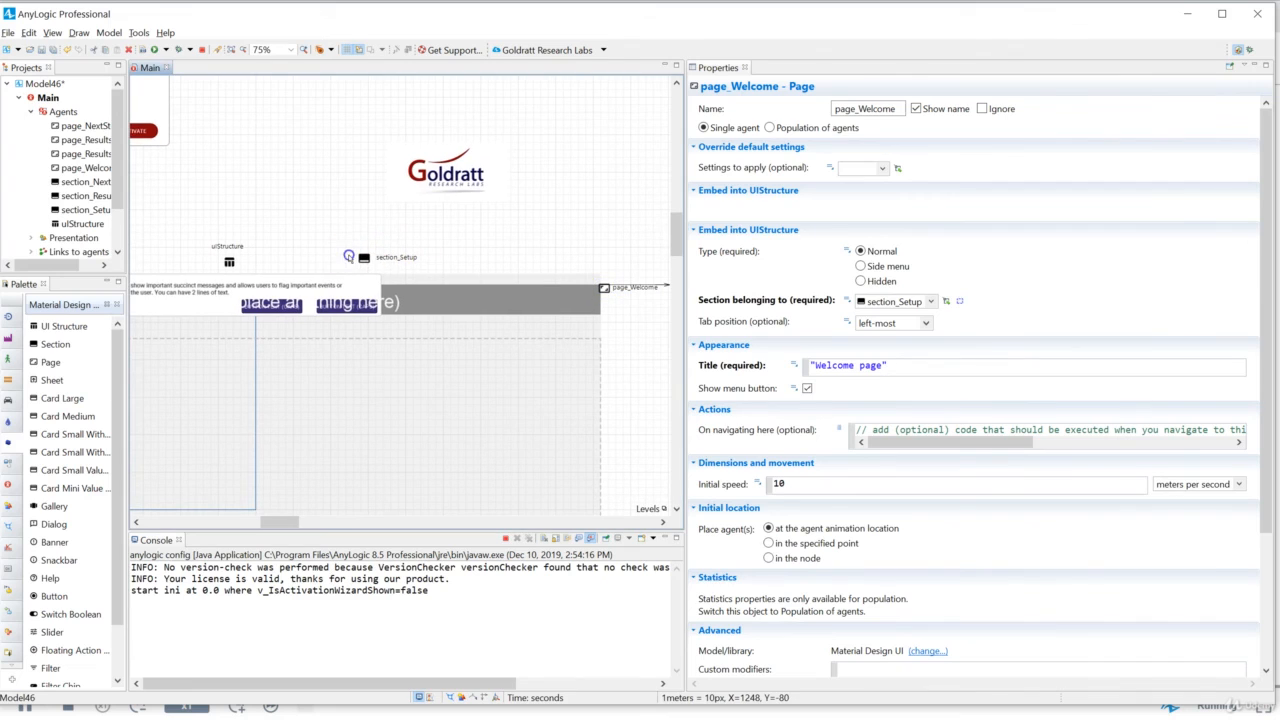
left_click(364, 257)
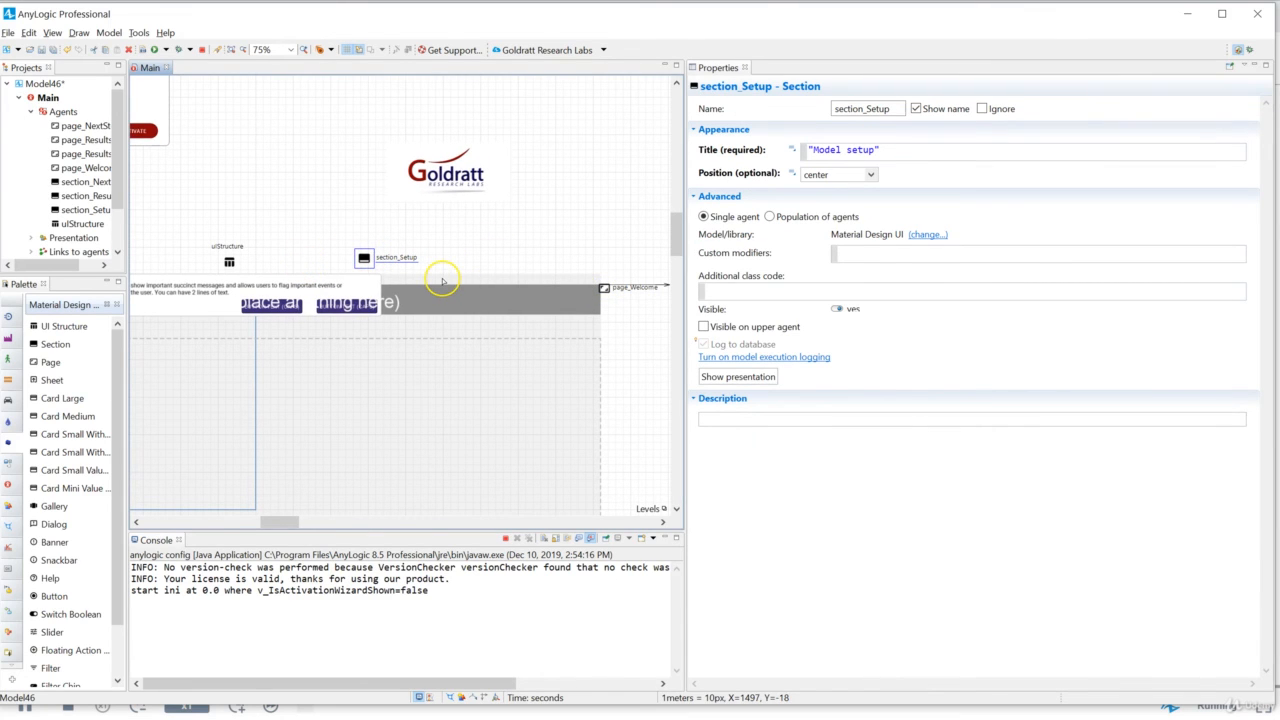
left_click_drag(470, 272, 397, 227)
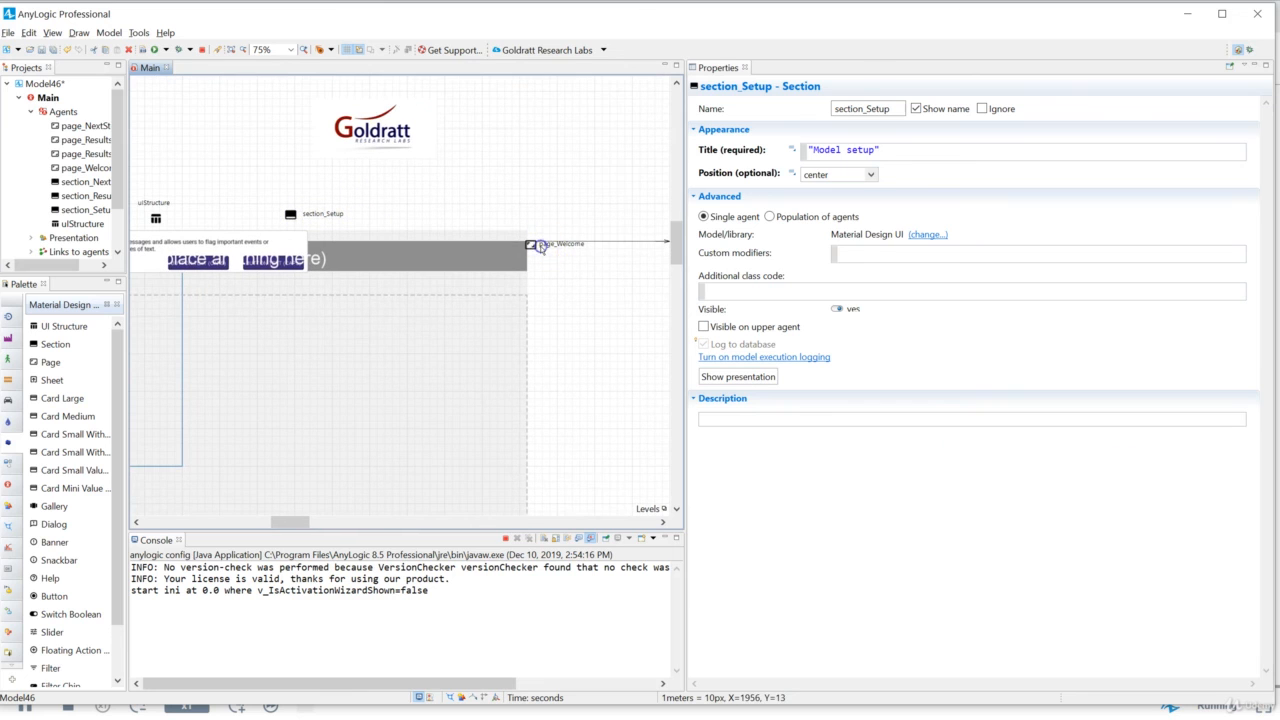
left_click(540, 246)
left_click(531, 245)
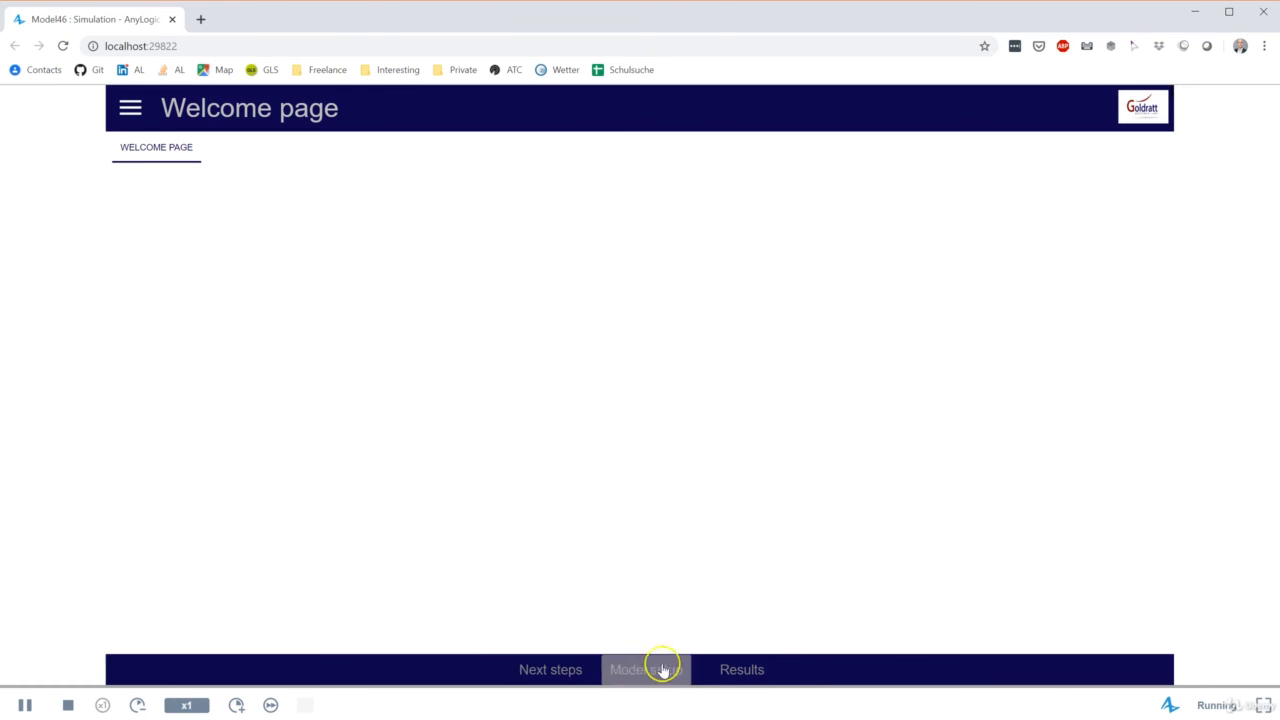
- Browse the running model's Next steps, Model setup and Results sections, and view the my further results page
left_click(564, 676)
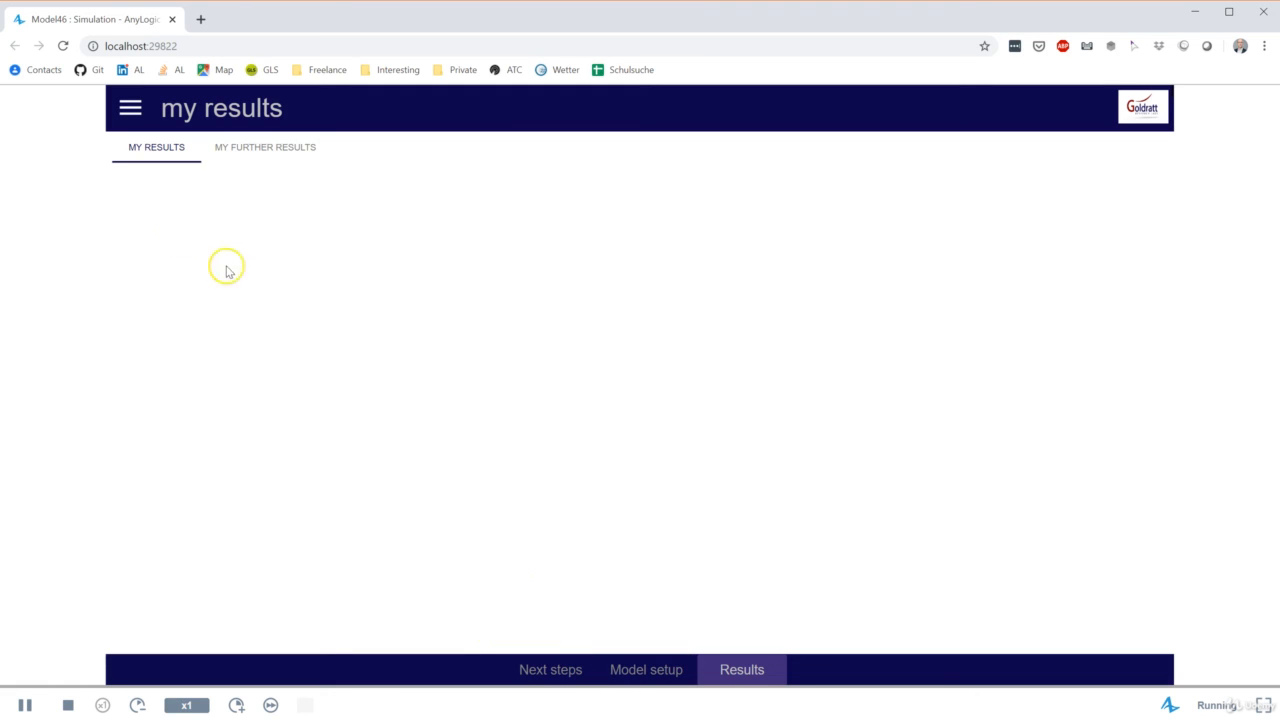
left_click(679, 672)
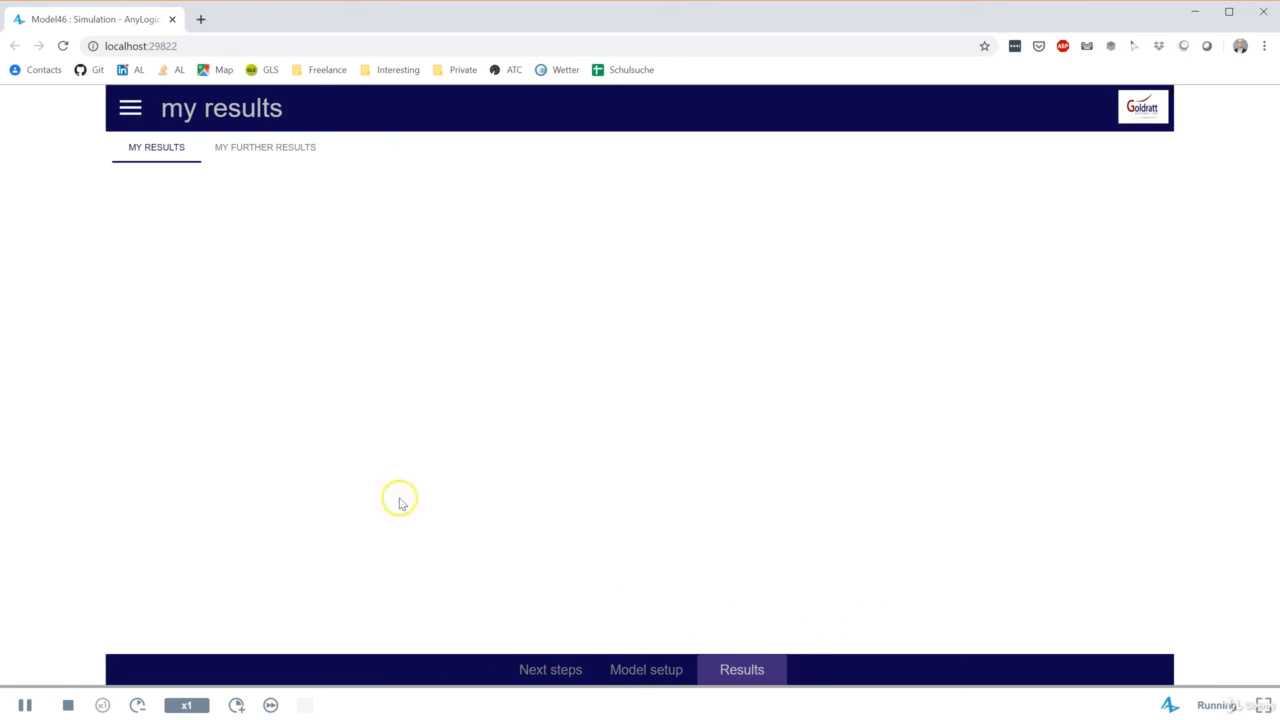
left_click(229, 144)
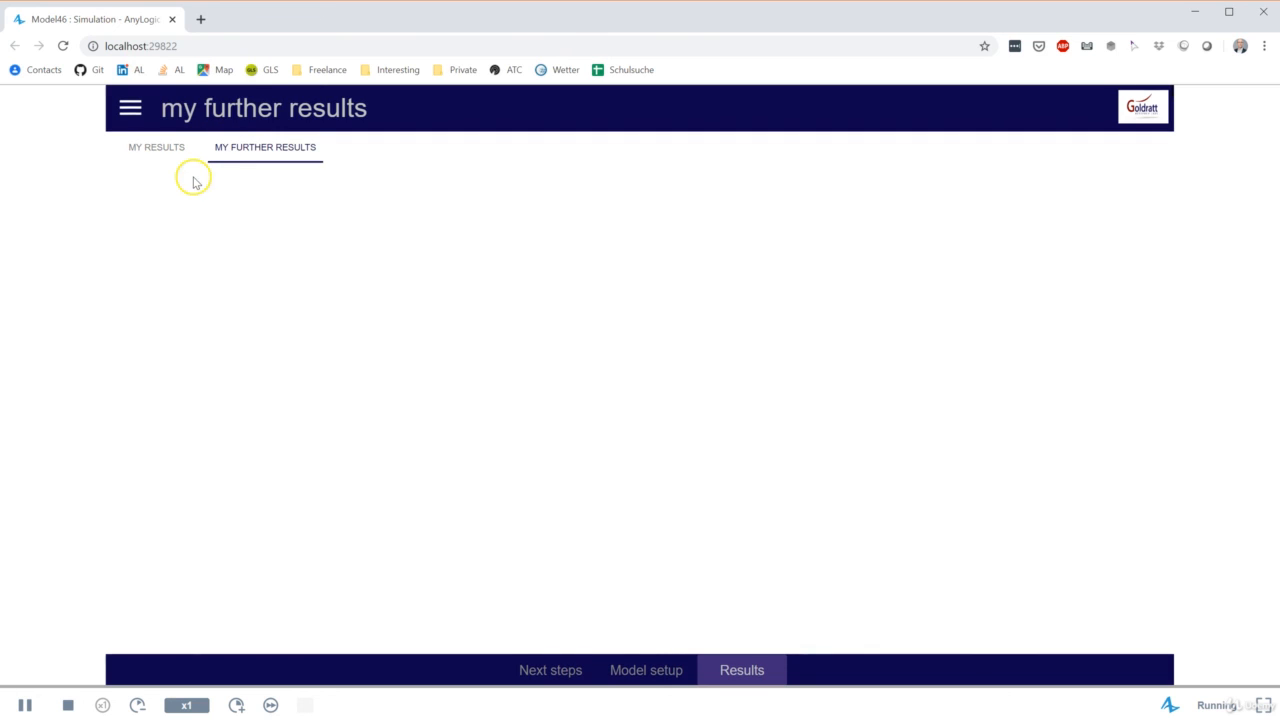